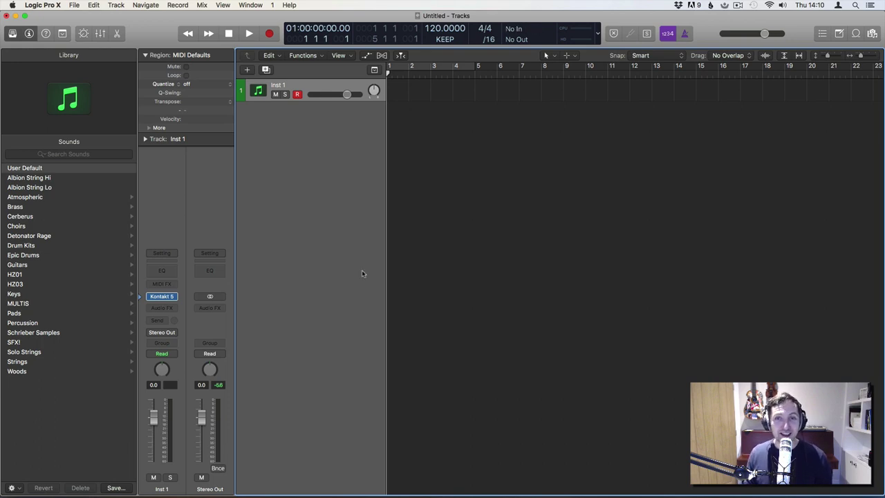
double_click(312, 144)
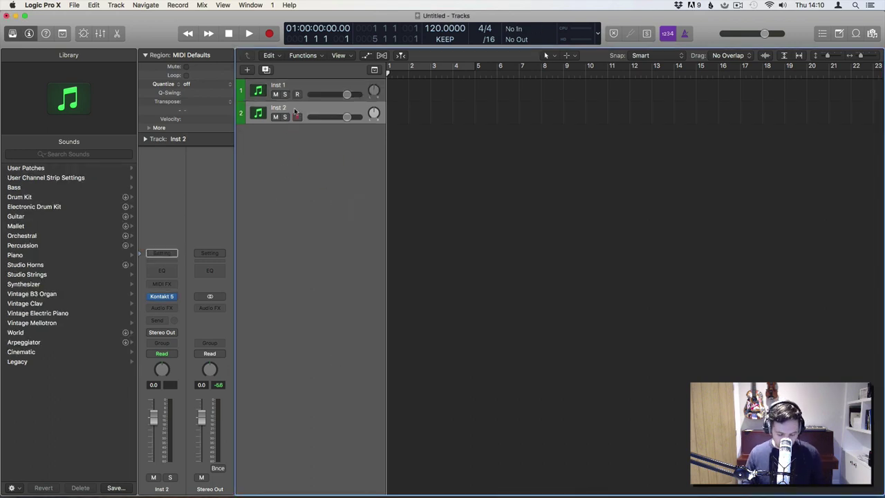
key("super+BackSpace")
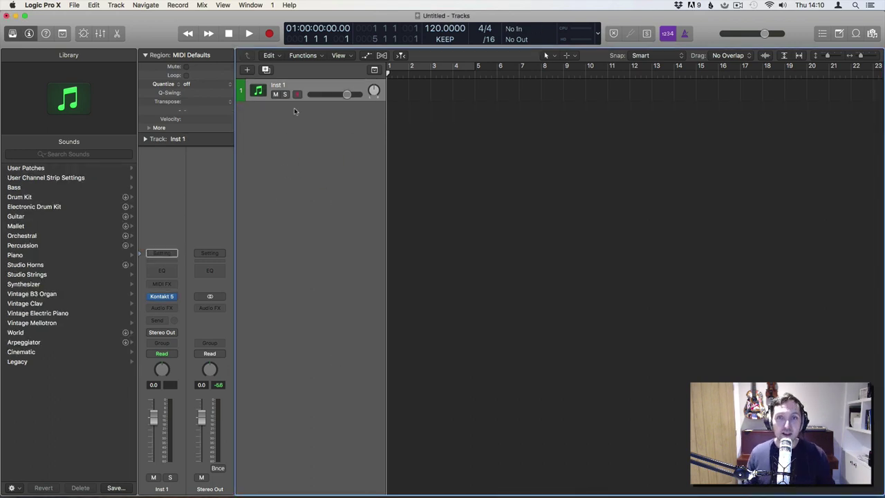
left_click(287, 83)
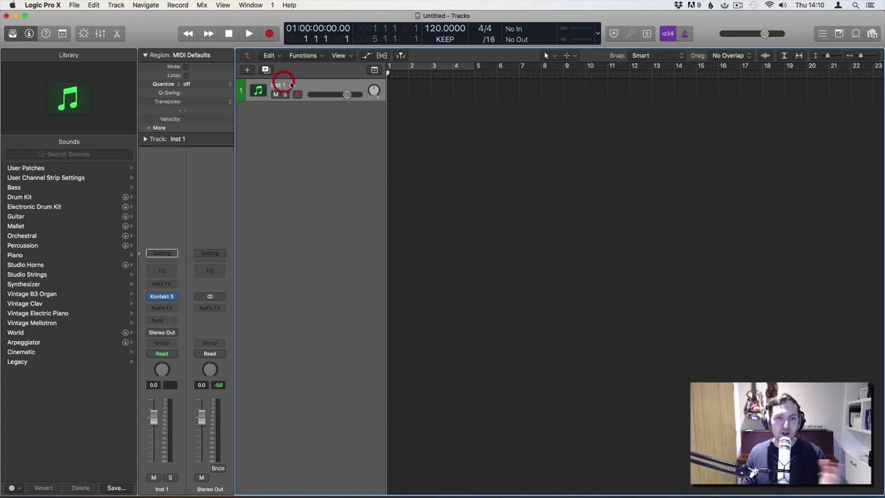
Replace Kontakt 5 on the Inst 1 track with SA Recordings' Oliver Patrice Weder - OPW in stereo, and reposition its plug-in window
mouse_move(171, 299)
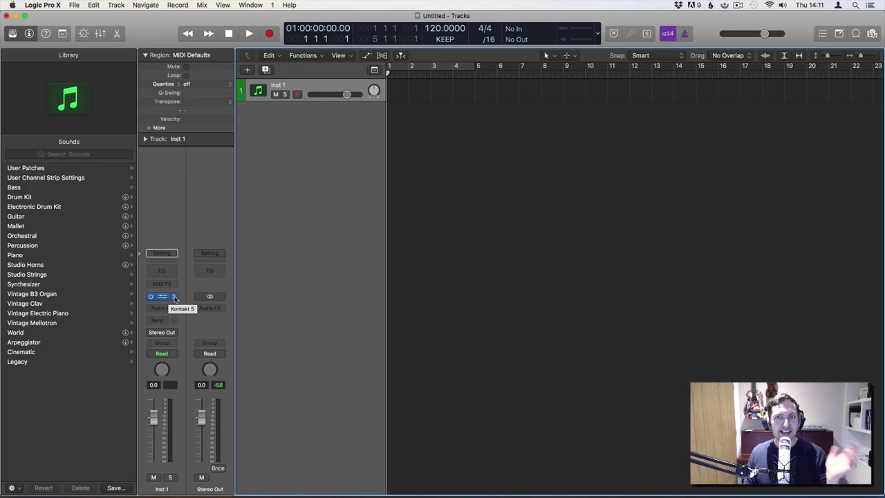
left_click(175, 298)
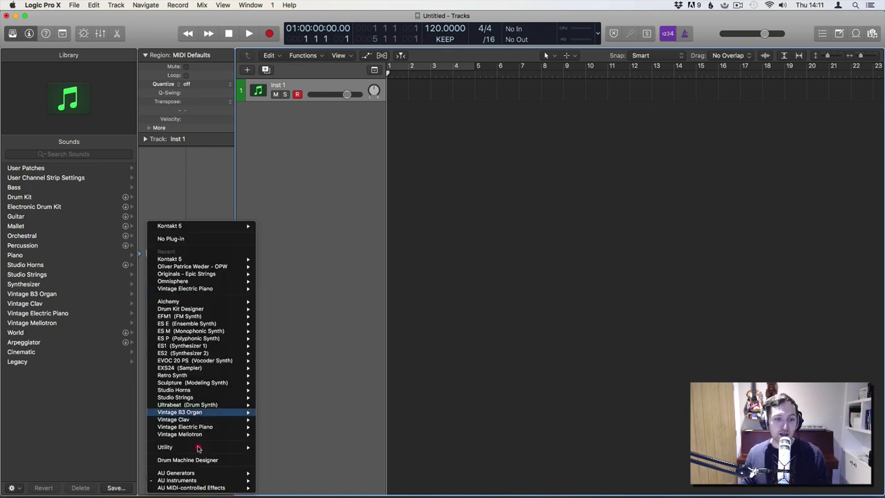
mouse_move(205, 481)
mouse_move(299, 474)
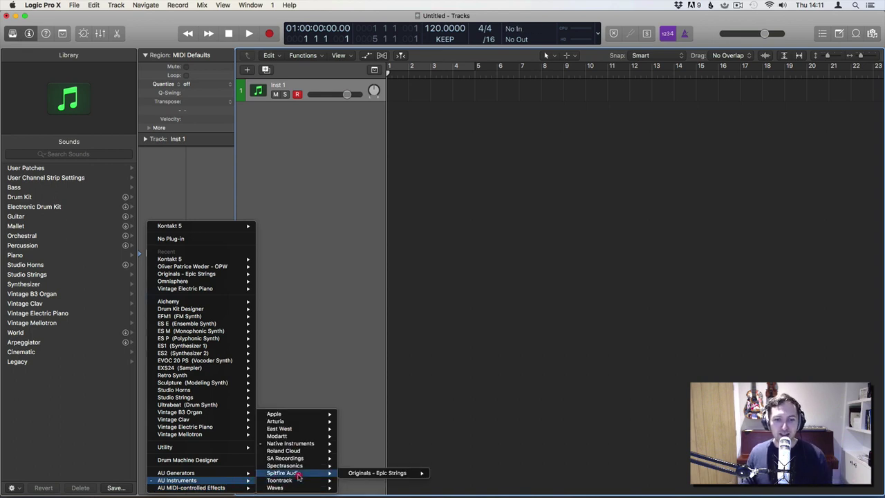
mouse_move(302, 459)
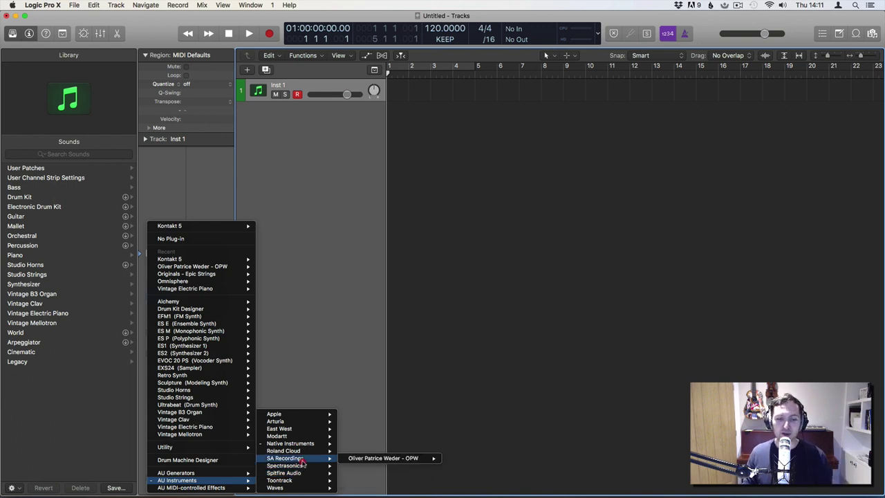
mouse_move(380, 459)
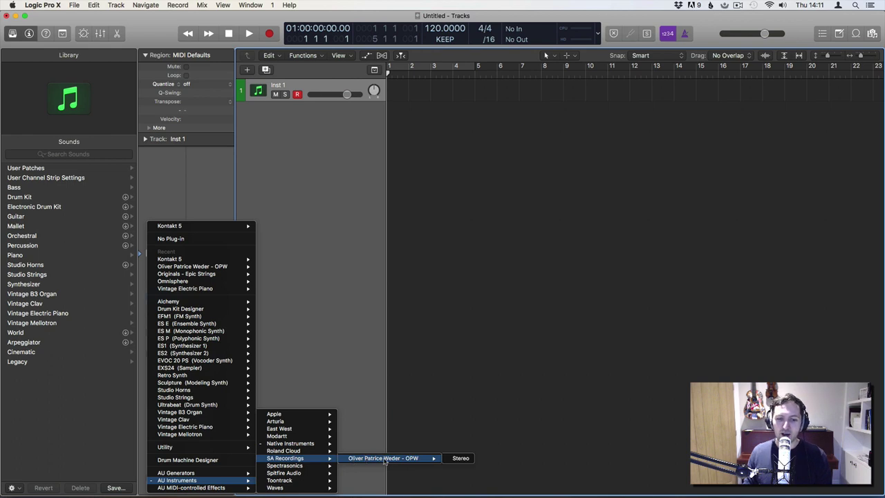
left_click(458, 459)
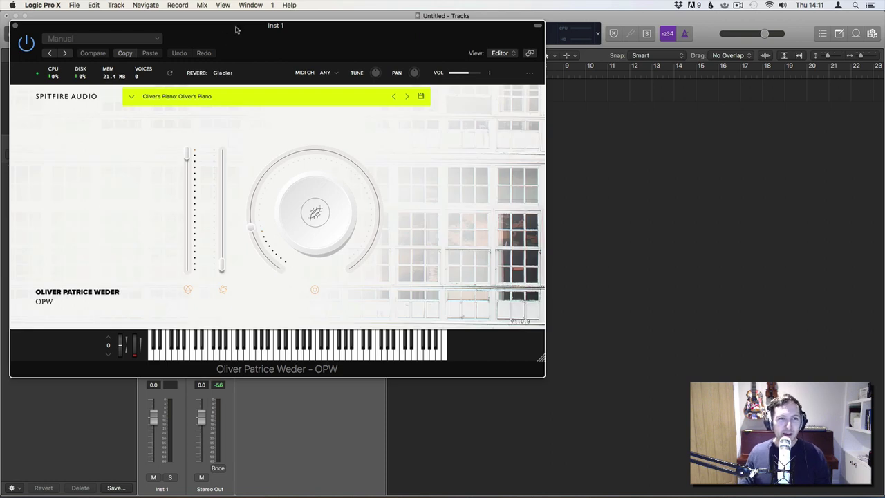
mouse_move(236, 29)
left_mouse_down()
mouse_move(249, 27)
mouse_move(234, 31)
left_mouse_up()
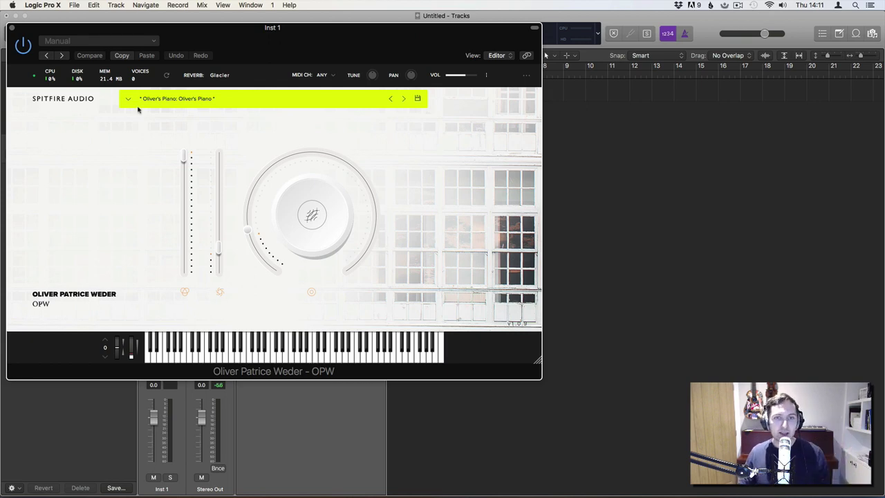
left_click_drag(324, 27, 355, 16)
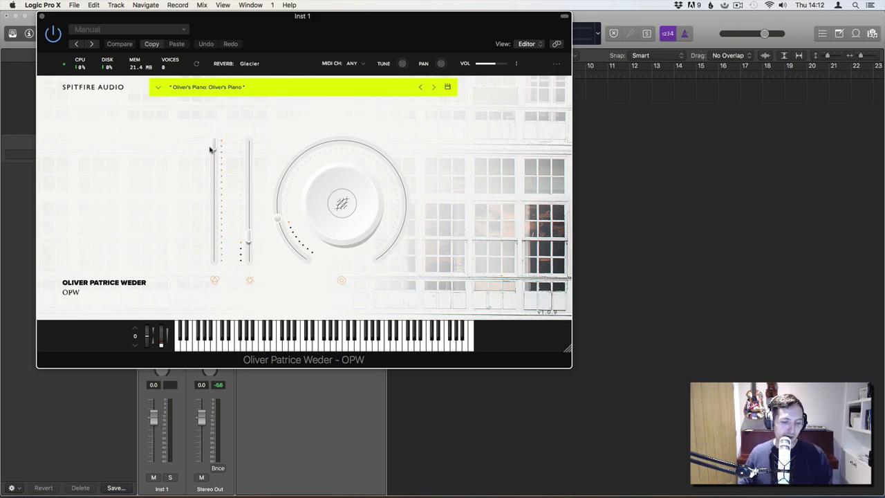
On Oliver's Piano, set the first vertical slider slightly below maximum and raise the second one to about 70%
mouse_move(212, 149)
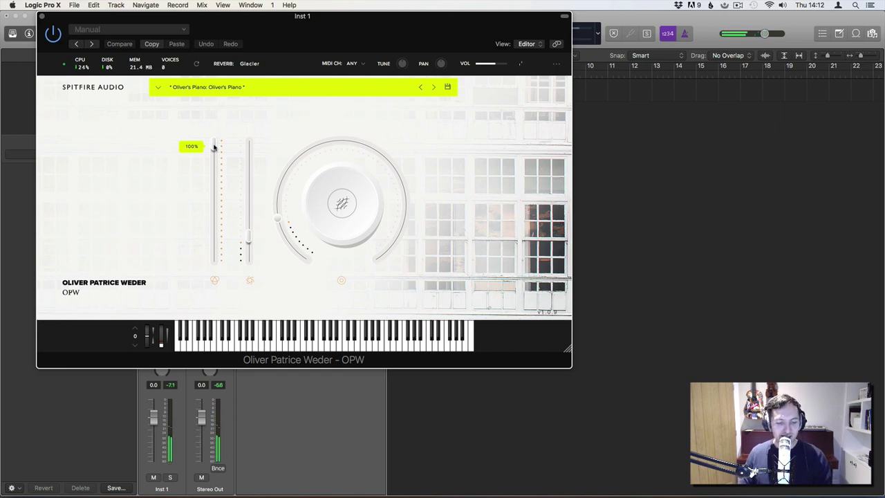
left_click_drag(215, 145, 229, 128)
left_click_drag(248, 240, 249, 200)
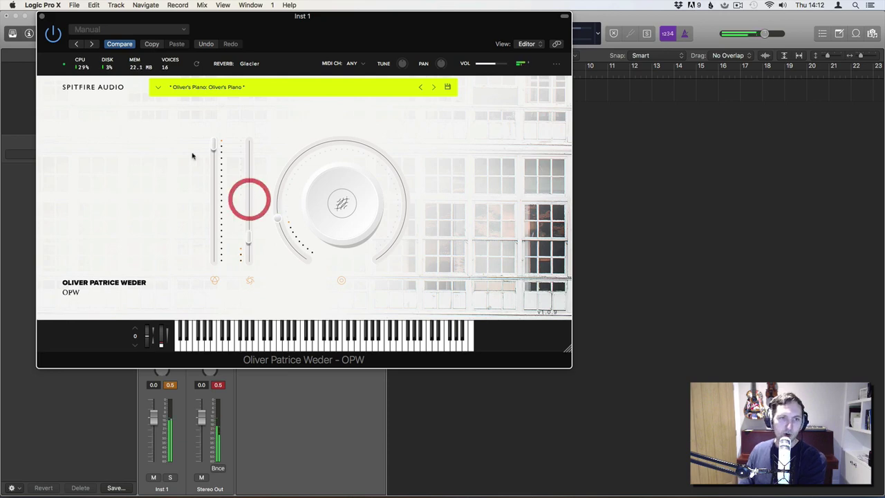
mouse_move(214, 145)
left_mouse_down()
mouse_move(219, 221)
mouse_move(255, 164)
mouse_move(253, 145)
mouse_move(253, 222)
mouse_move(219, 178)
mouse_move(217, 147)
left_mouse_up()
left_click_drag(249, 230, 251, 178)
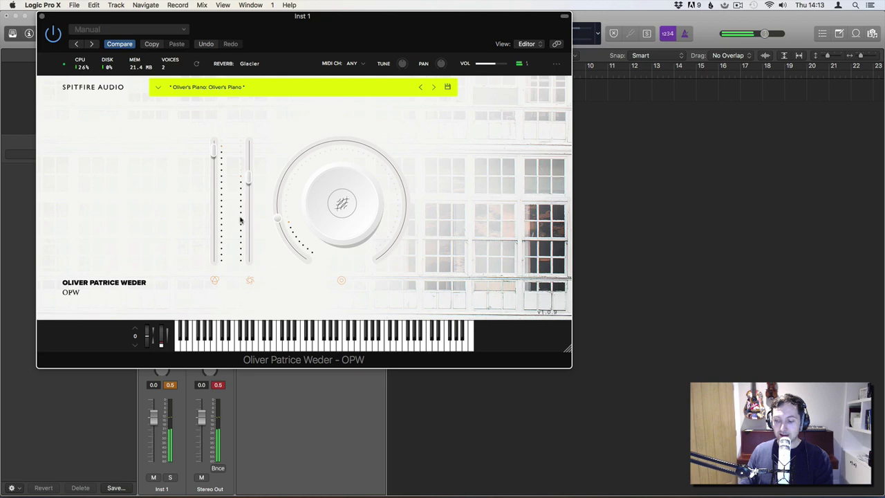
left_click(250, 281)
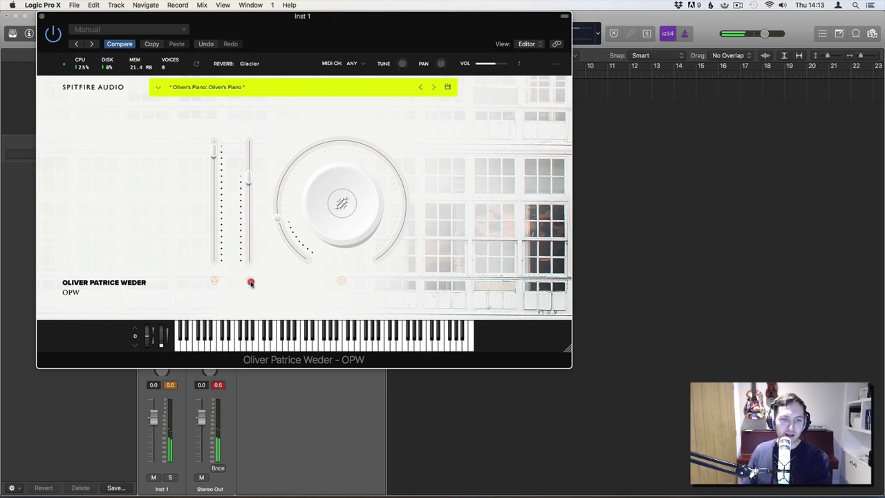
left_click(214, 281)
left_click(249, 281)
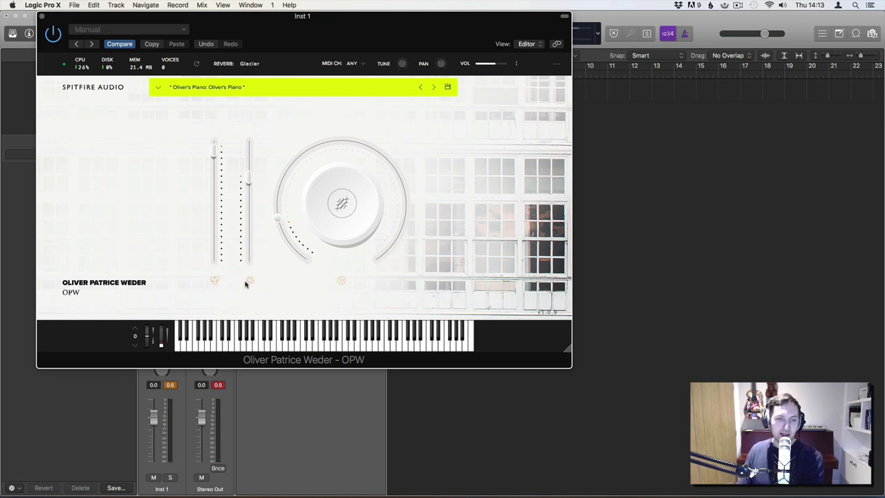
left_click(249, 281)
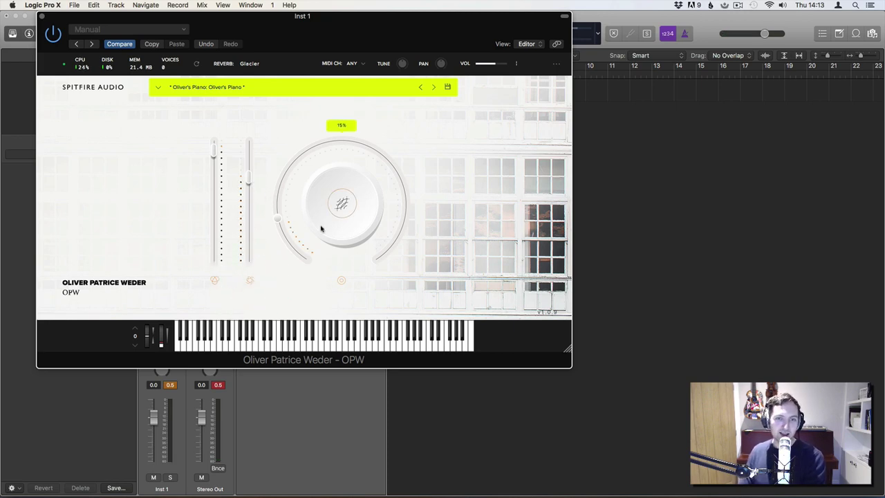
Show the large knob's parameter choices and turn its Reverb amount down to 0%
mouse_move(278, 220)
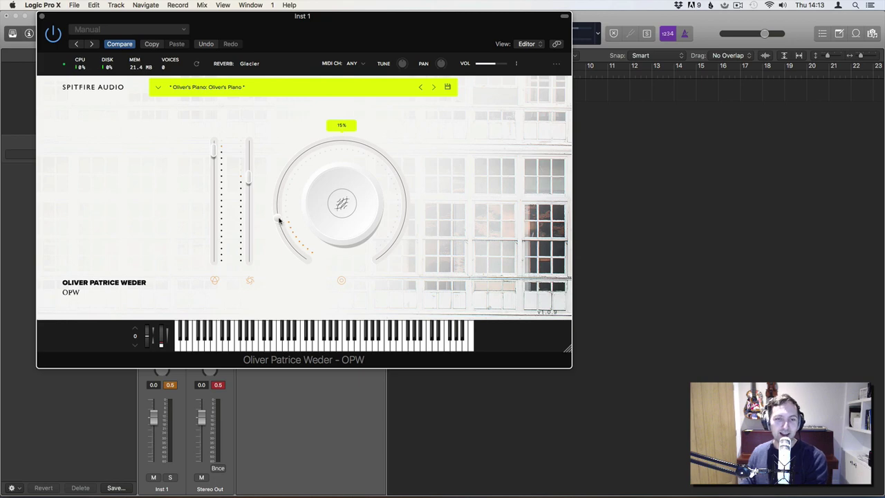
left_click(345, 208)
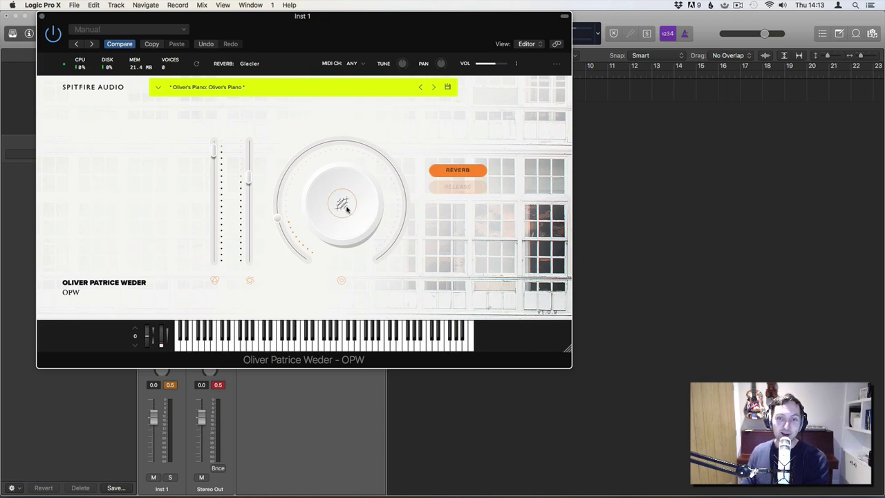
mouse_move(281, 221)
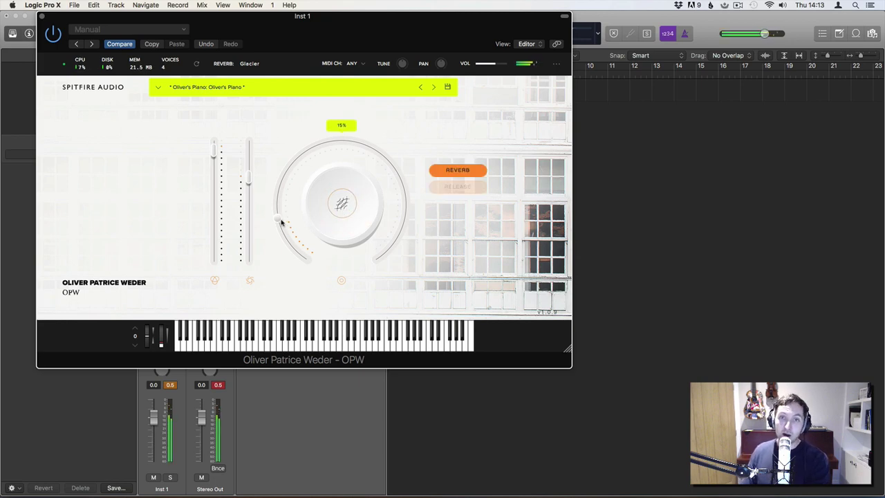
left_click_drag(280, 220, 306, 263)
Try the large knob's Release option, then turn the knob up to about three quarters of its range
left_click(452, 189)
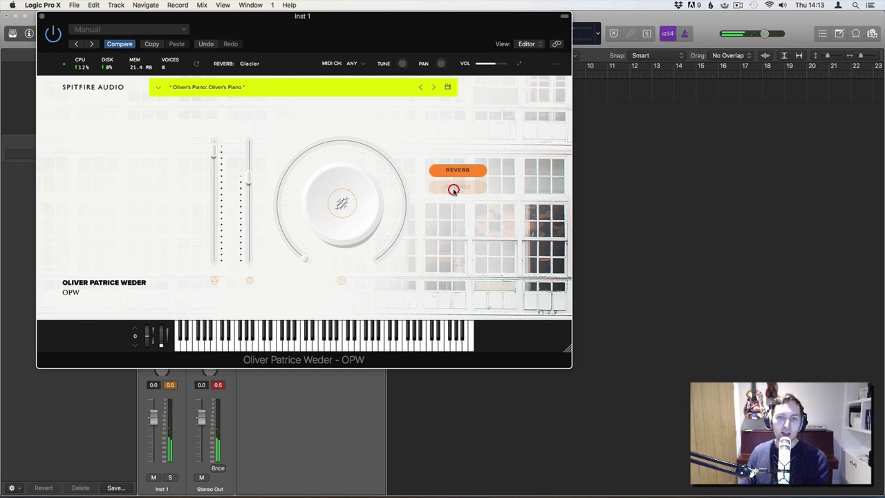
left_click(341, 204)
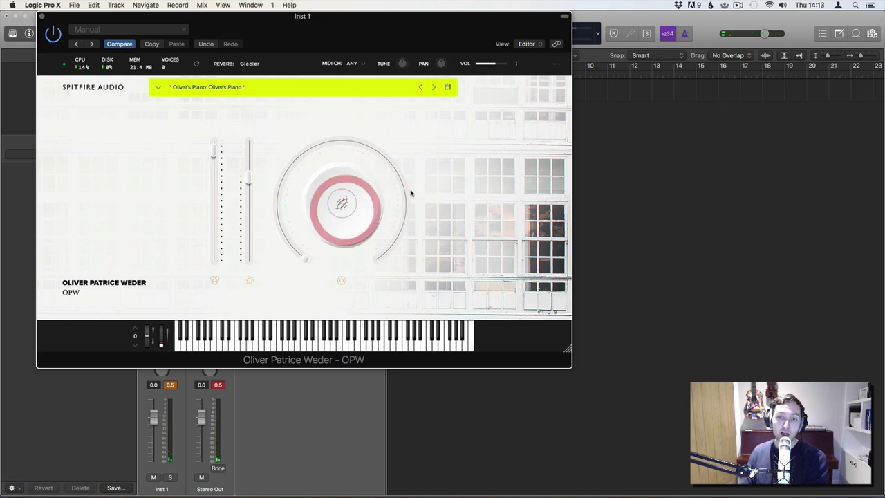
left_click(448, 189)
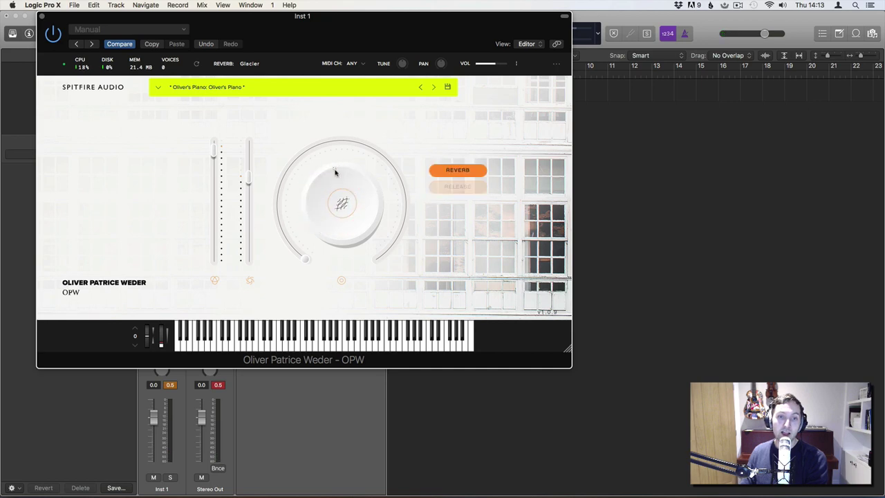
left_click(341, 203)
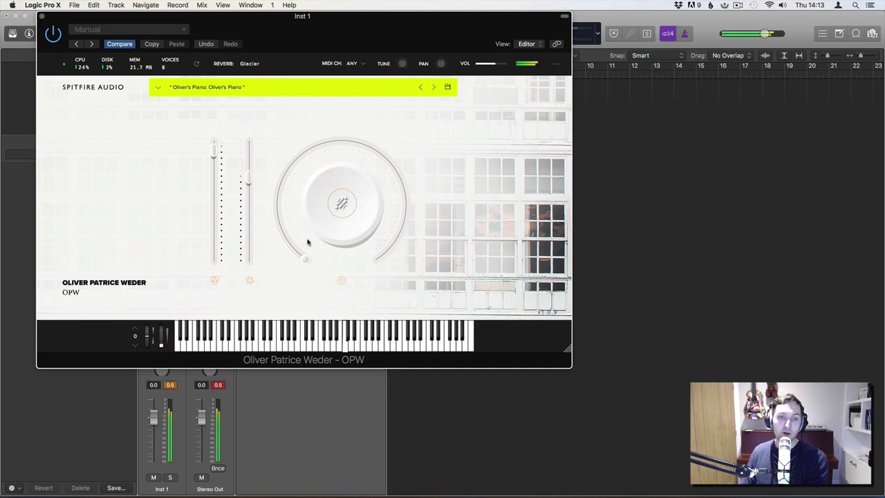
left_click(341, 280)
left_click_drag(296, 256, 405, 188)
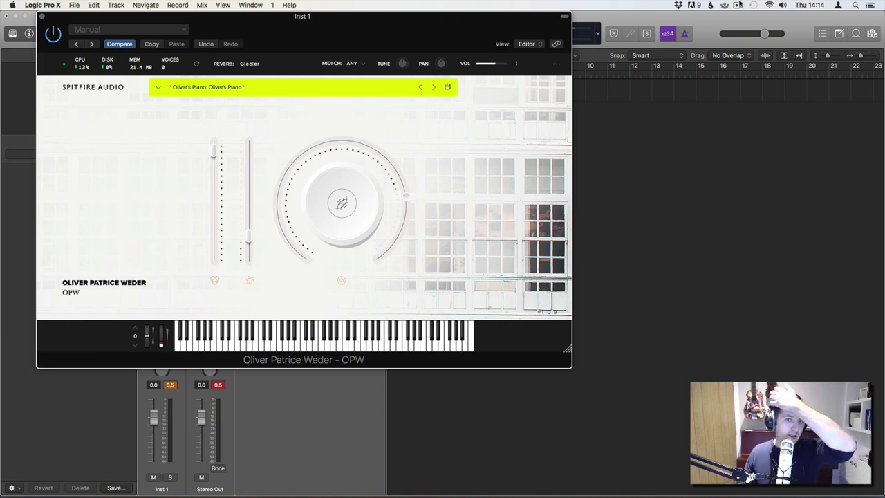
Load the Percussion Hits preset from the Percussion group and raise the large knob to 78%
left_click(158, 88)
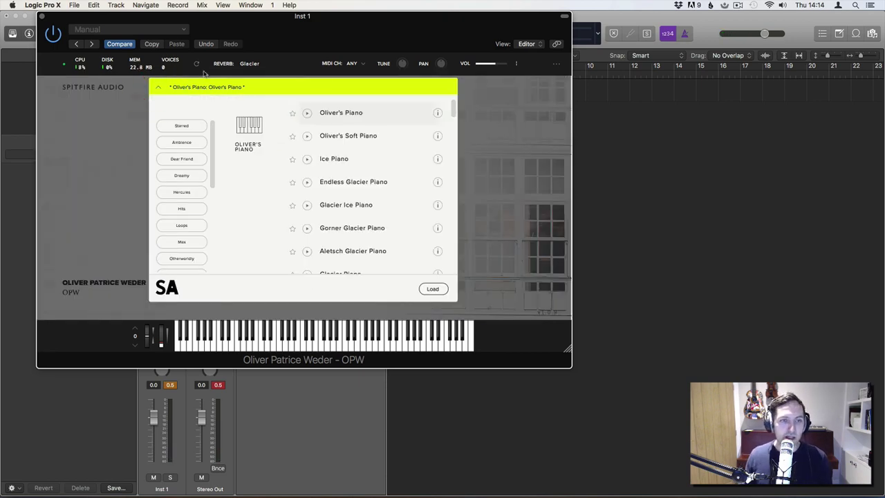
left_click_drag(213, 138, 204, 119)
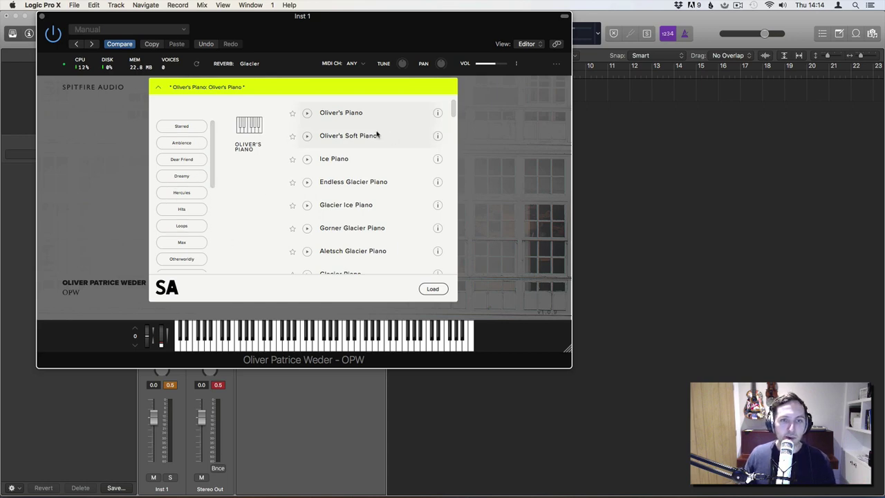
left_click_drag(451, 104, 453, 249)
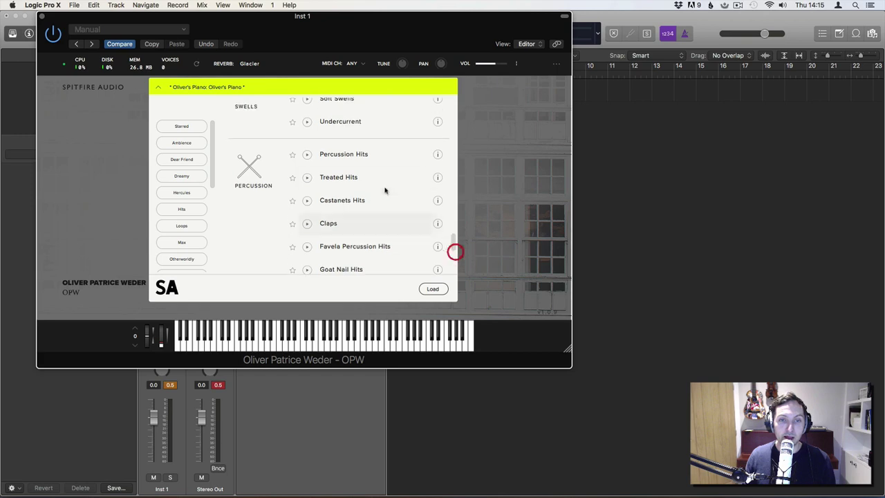
left_click(342, 154)
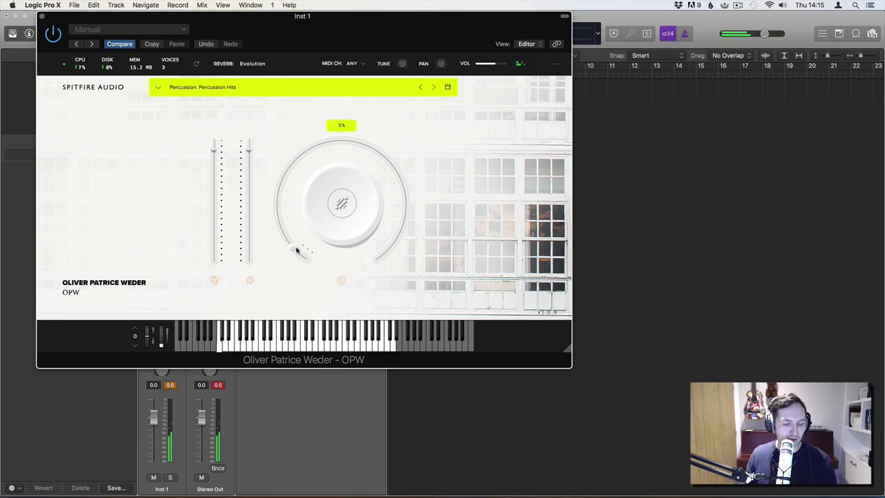
mouse_move(298, 250)
left_mouse_down()
mouse_move(316, 108)
mouse_move(354, 107)
mouse_move(362, 78)
mouse_move(404, 195)
left_mouse_up()
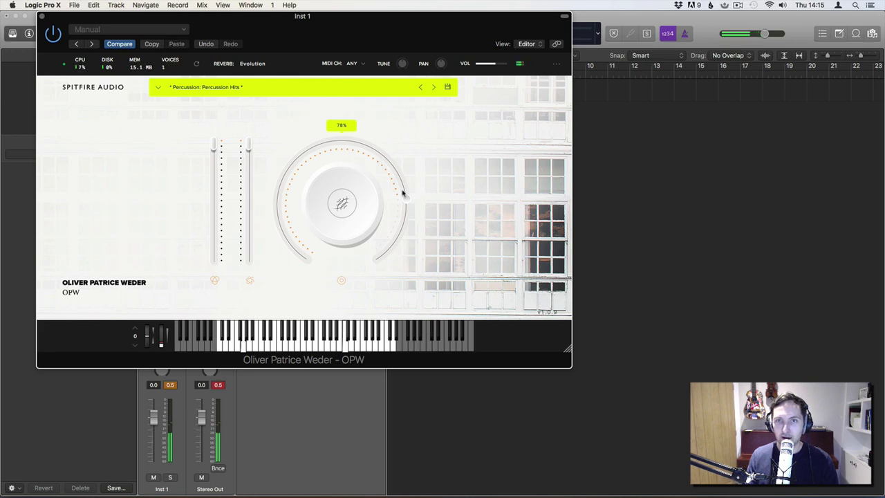
Load the Treated Hits preset from the Percussion group
left_click(206, 88)
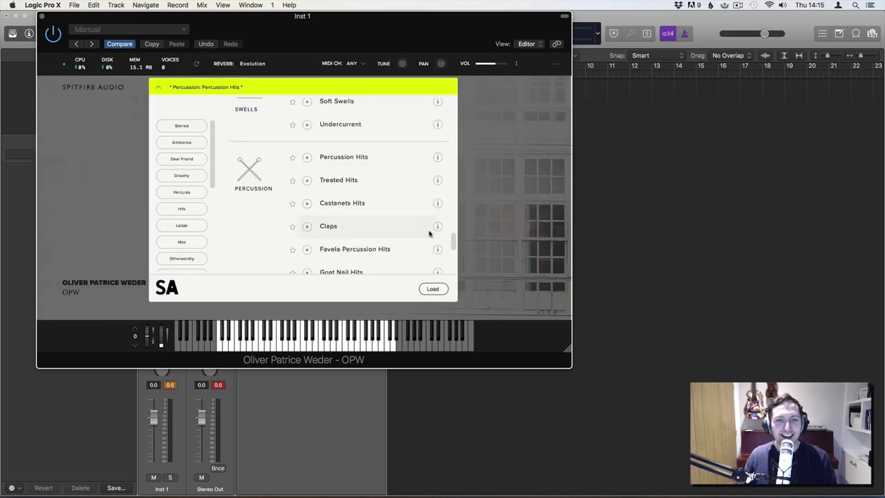
mouse_move(454, 240)
left_mouse_down()
mouse_move(452, 251)
mouse_move(455, 240)
left_mouse_up()
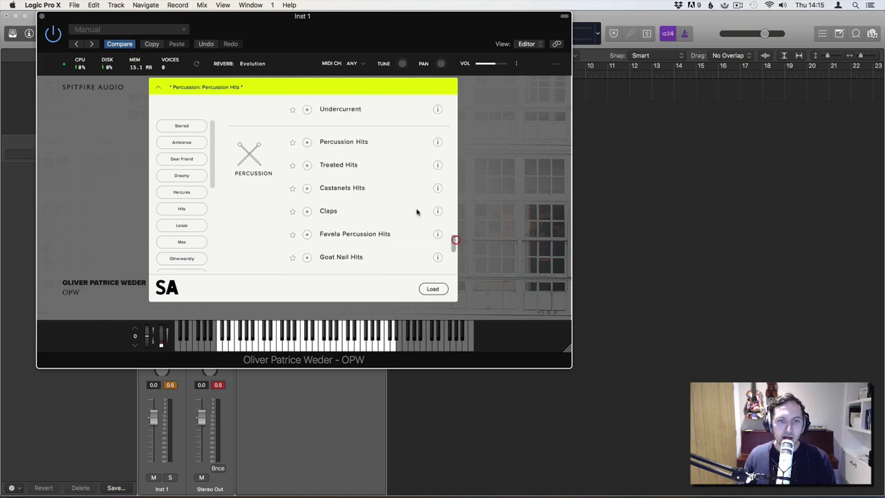
double_click(346, 165)
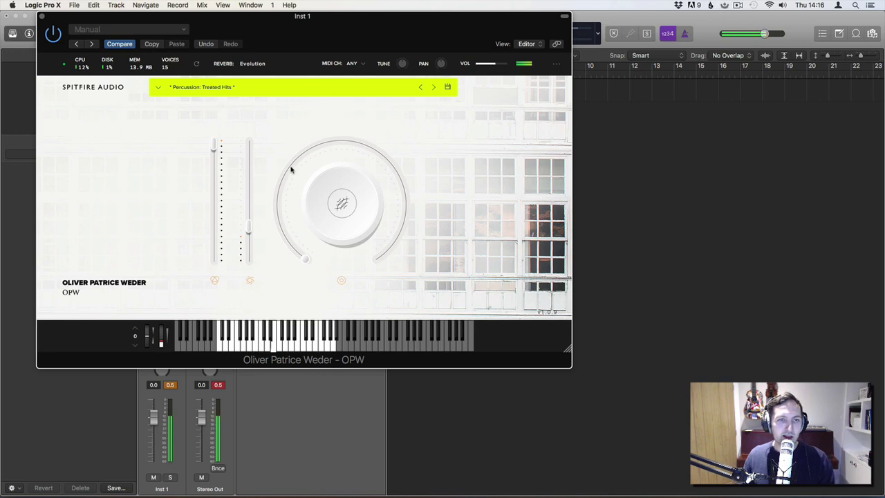
mouse_move(291, 169)
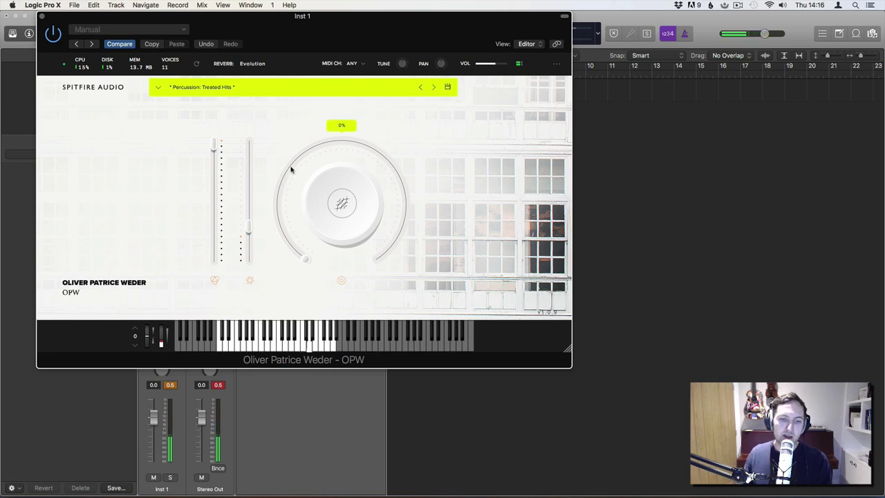
Load the Claps preset from the Percussion group and raise the second slider to about two thirds
left_click(172, 87)
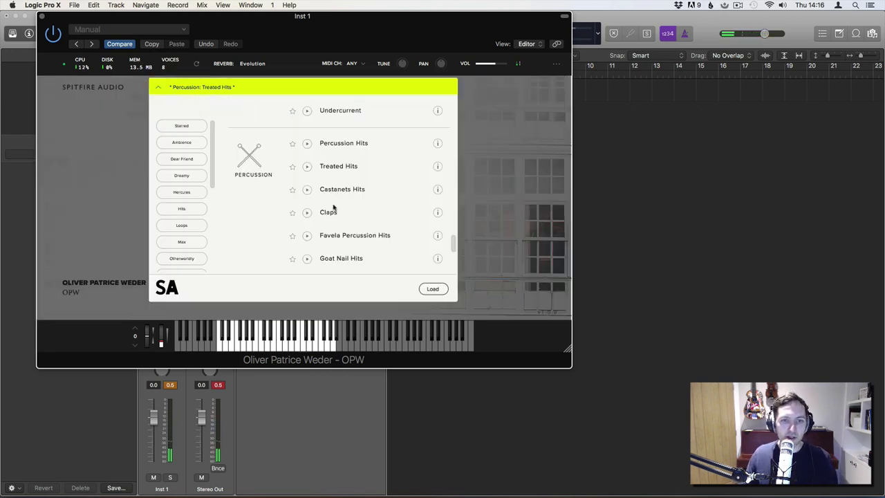
scroll(361, 217, "down", 1)
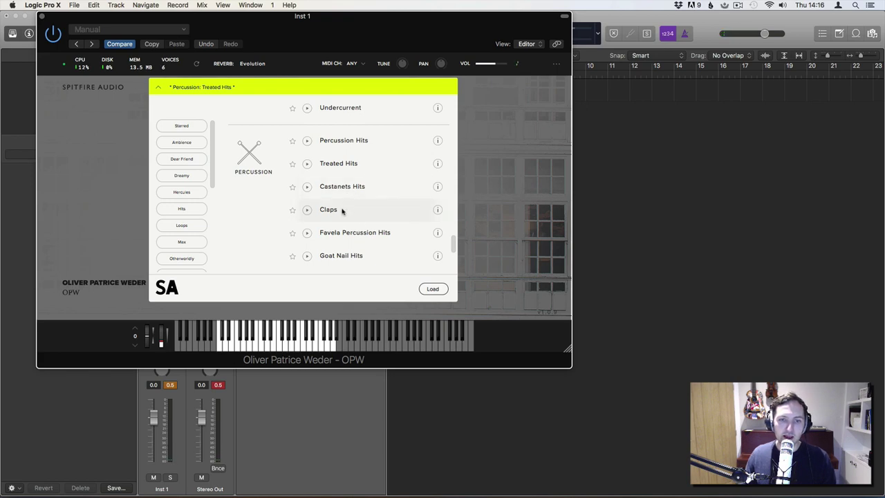
left_click(342, 210)
left_click(345, 209)
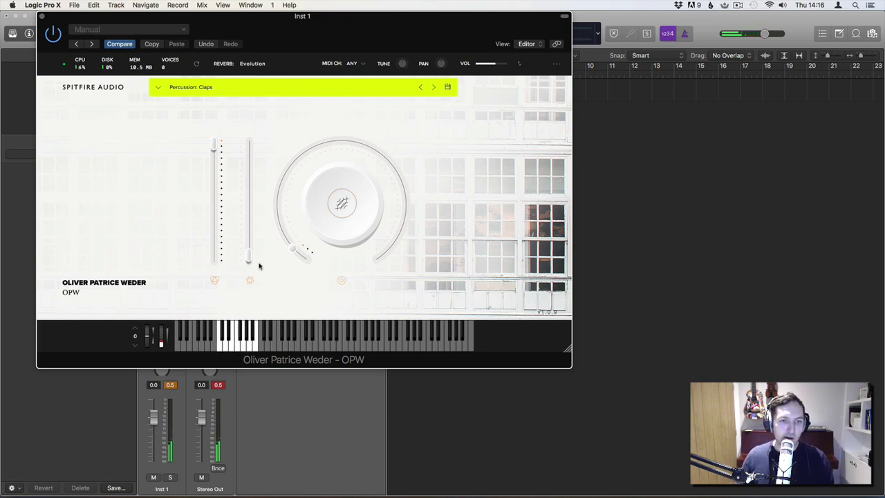
left_click_drag(251, 259, 257, 185)
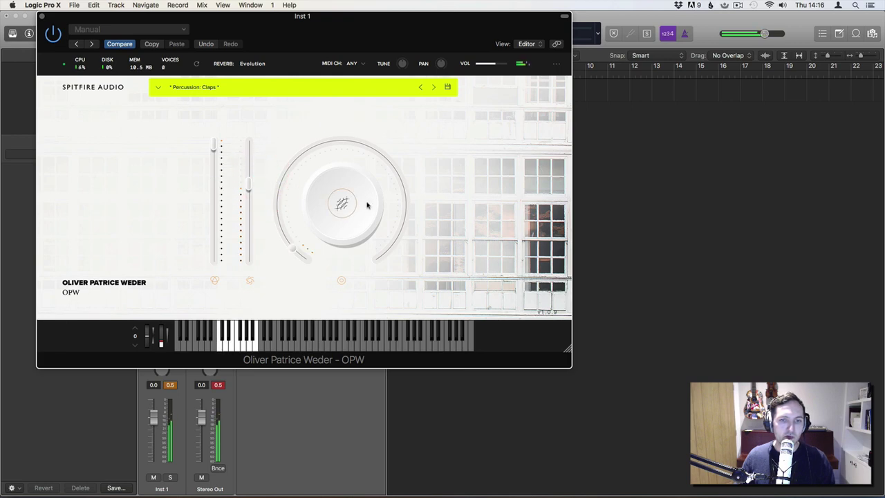
Assign the large knob to Reverb and turn it down to 0%
left_click(345, 204)
left_click(446, 168)
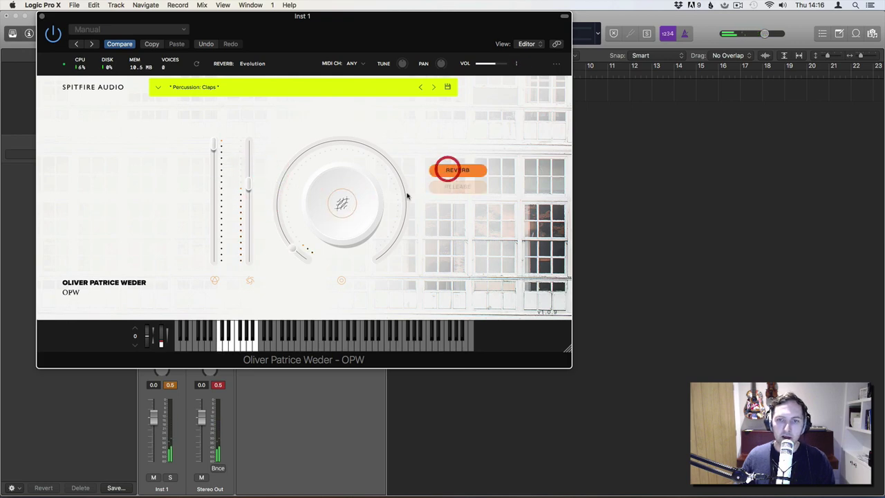
mouse_move(300, 242)
left_mouse_down()
mouse_move(287, 183)
mouse_move(339, 125)
mouse_move(374, 126)
mouse_move(381, 137)
mouse_move(304, 260)
mouse_move(313, 248)
left_mouse_up()
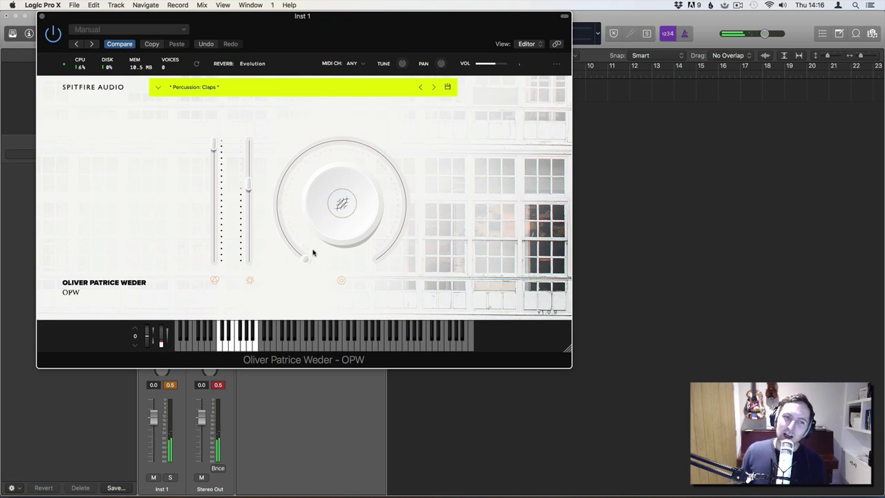
left_click(313, 253)
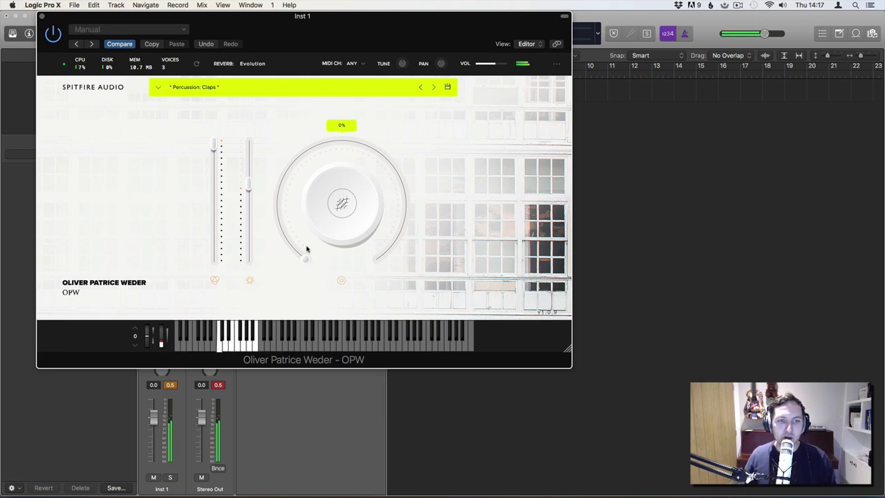
Try the first slider at a lower level and return it to 97%, lowering the second slider to just over half
left_click_drag(214, 154, 218, 218)
mouse_move(248, 187)
left_mouse_down()
mouse_move(254, 141)
mouse_move(240, 196)
left_mouse_up()
left_click_drag(214, 213, 213, 143)
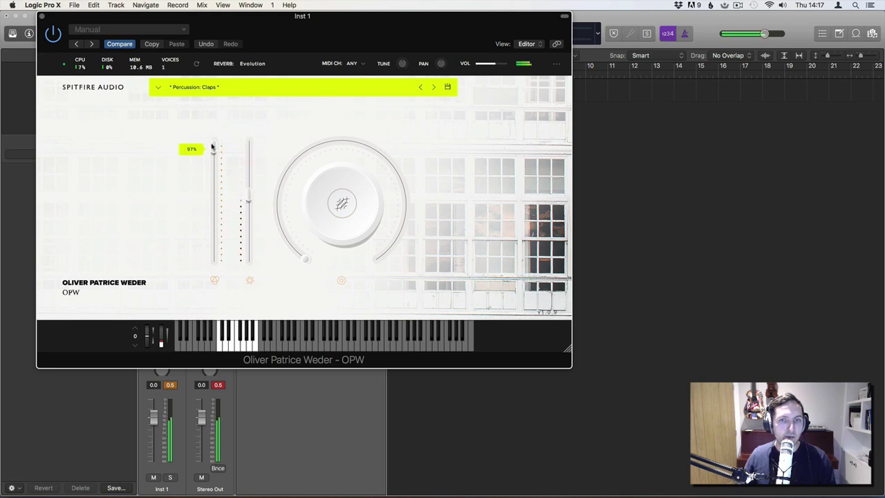
Turn the large Reverb knob up to its maximum for the Claps preset
left_click(229, 86)
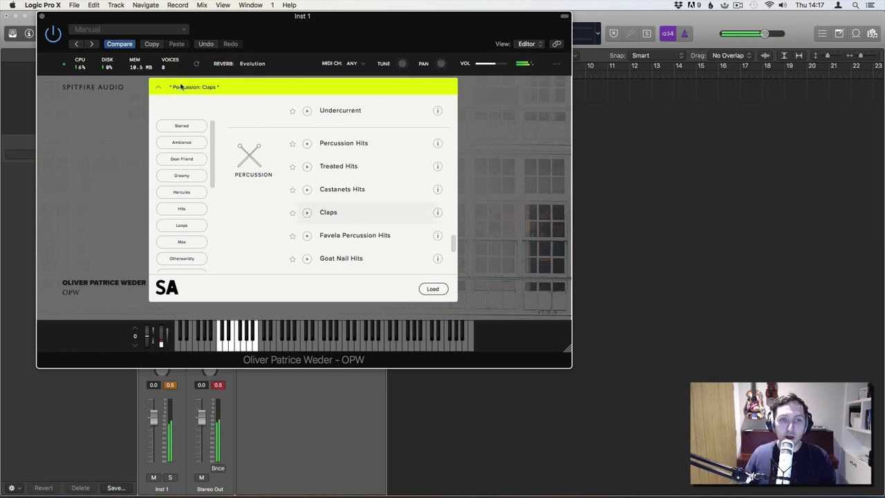
left_click(154, 88)
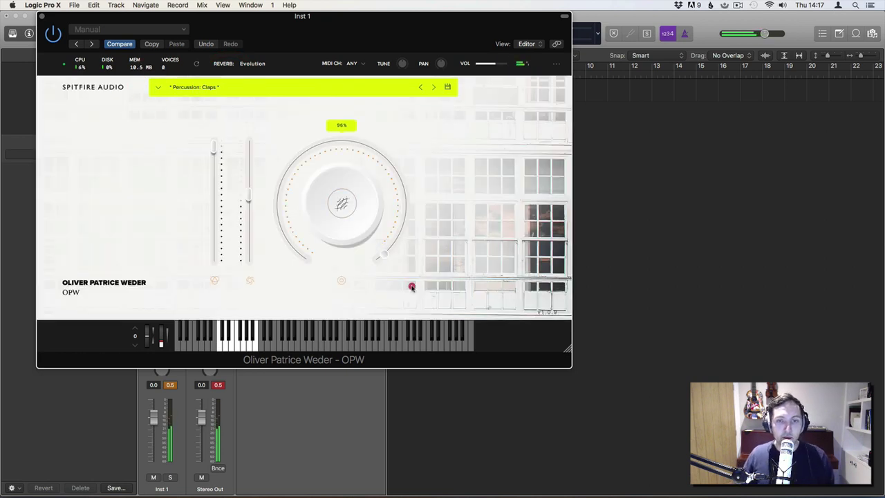
left_click(376, 277)
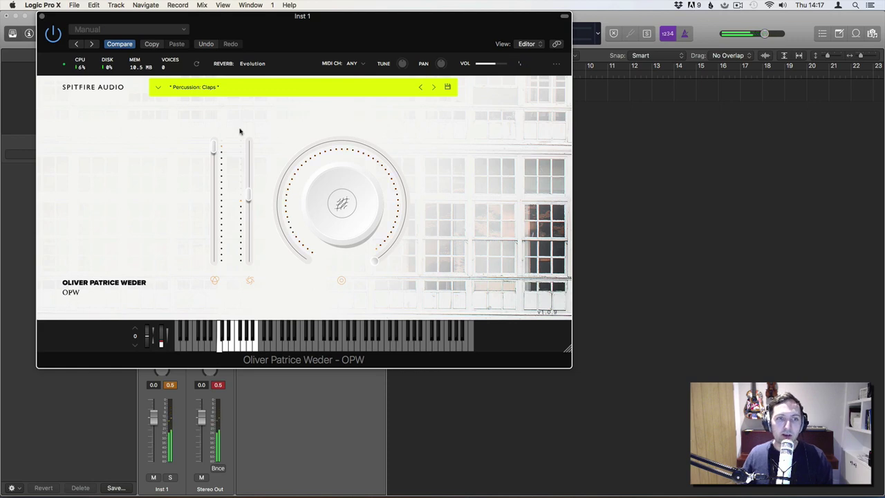
Load the Favela Percussion Hits preset from the Percussion group
left_click(159, 88)
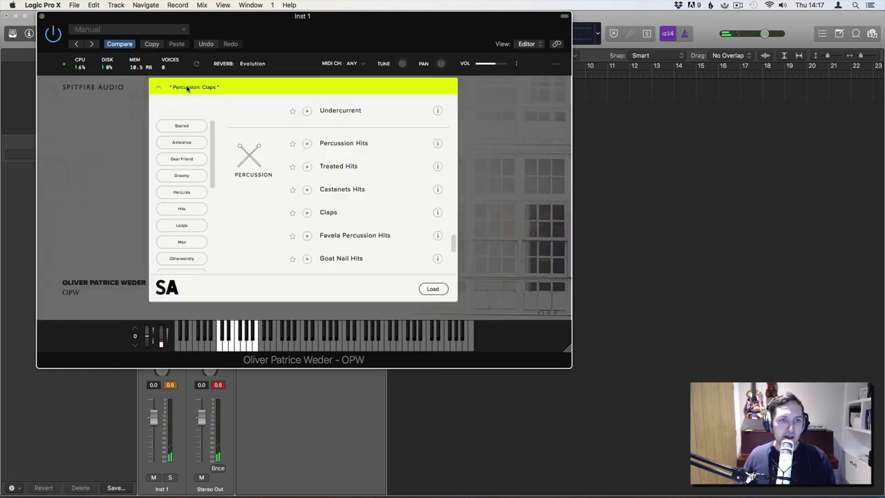
scroll(367, 233, "down", 2)
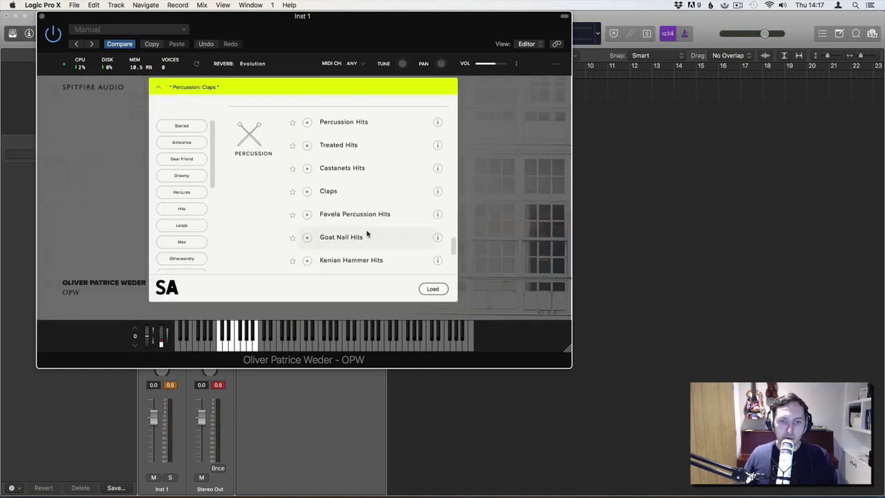
double_click(361, 206)
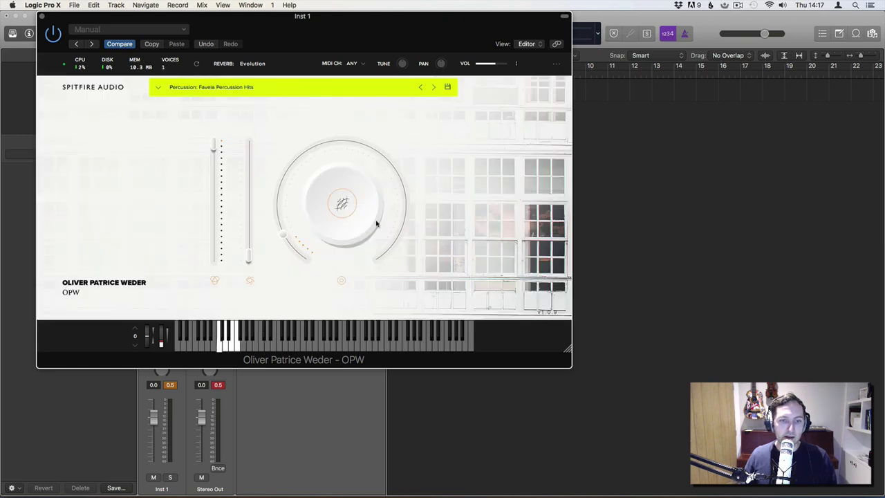
Load the Goat Nail Hits preset, followed by Kenian Hammer Hits, from the Percussion group
left_click(231, 88)
scroll(388, 220, "down", 1)
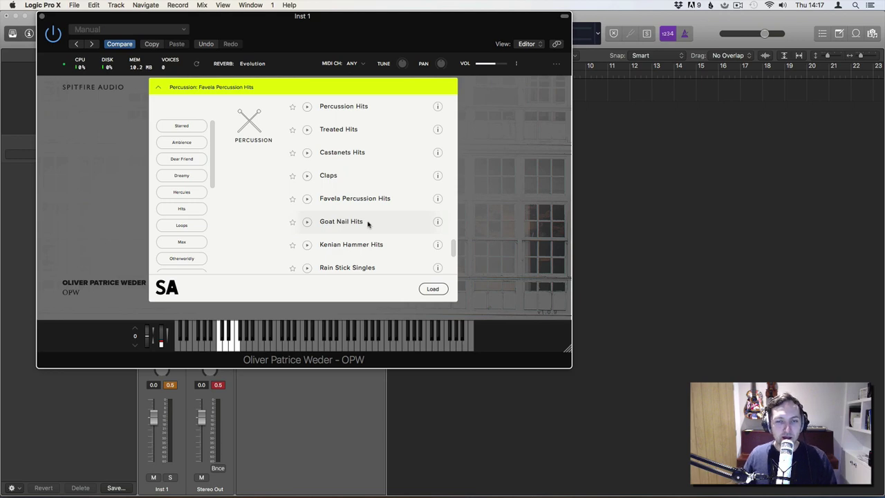
double_click(368, 222)
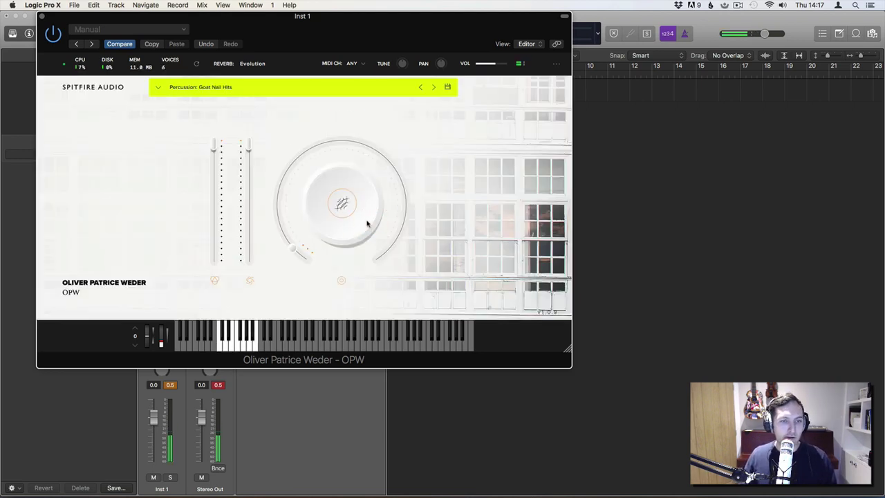
left_click(217, 88)
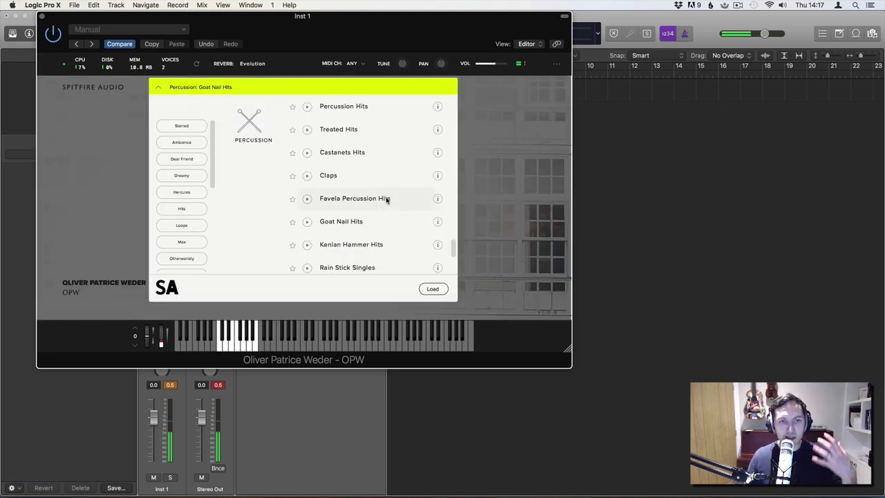
double_click(369, 245)
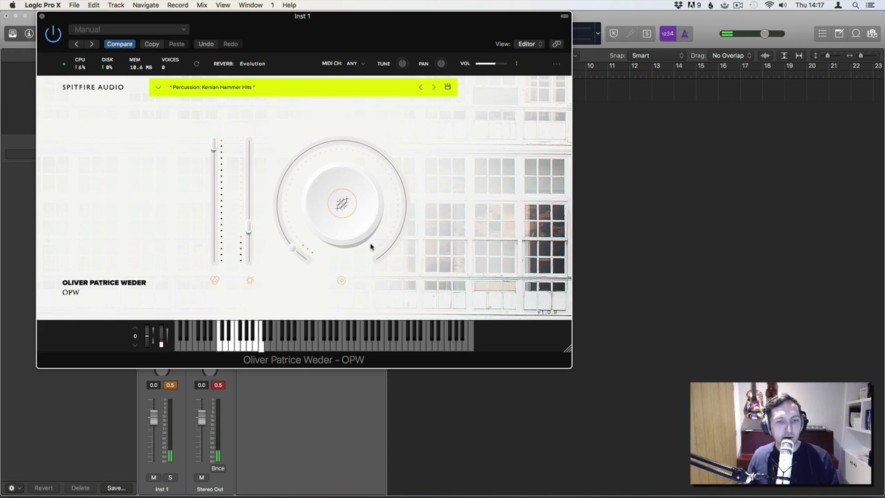
Look through the Percussion presets and load Rain Stick Singles
left_click(212, 92)
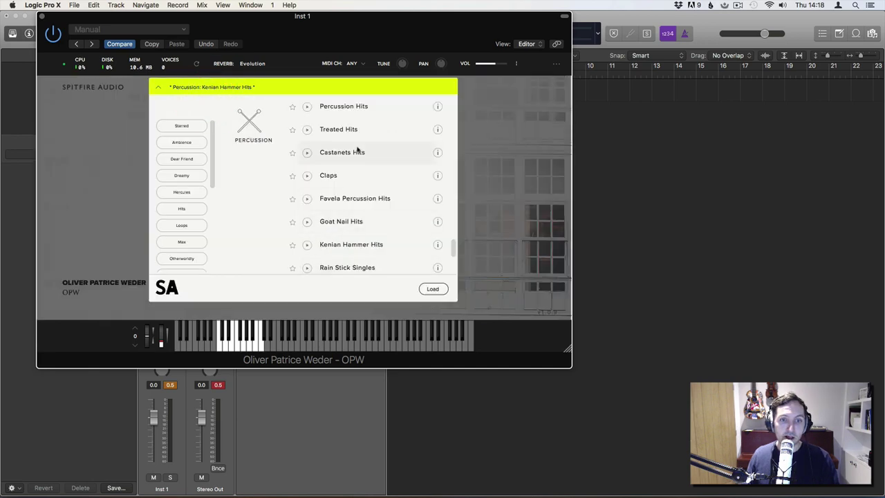
scroll(355, 116, "up", 1)
scroll(357, 189, "down", 3)
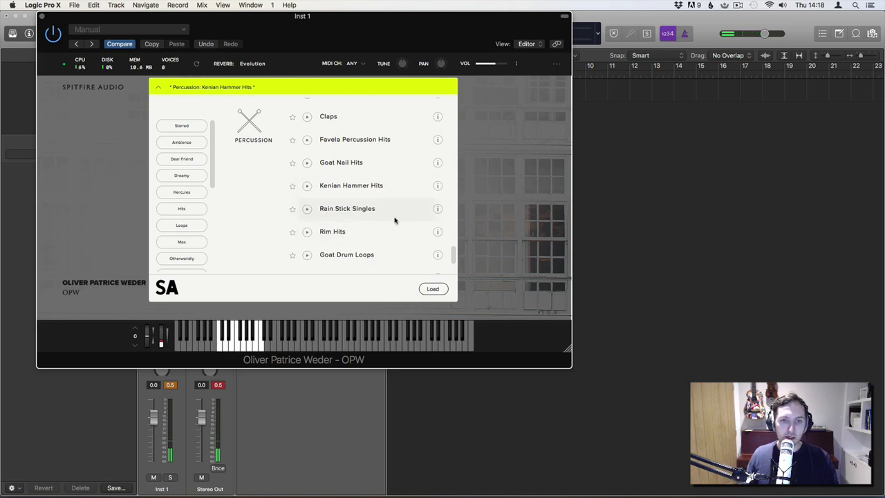
scroll(373, 207, "down", 1)
double_click(368, 201)
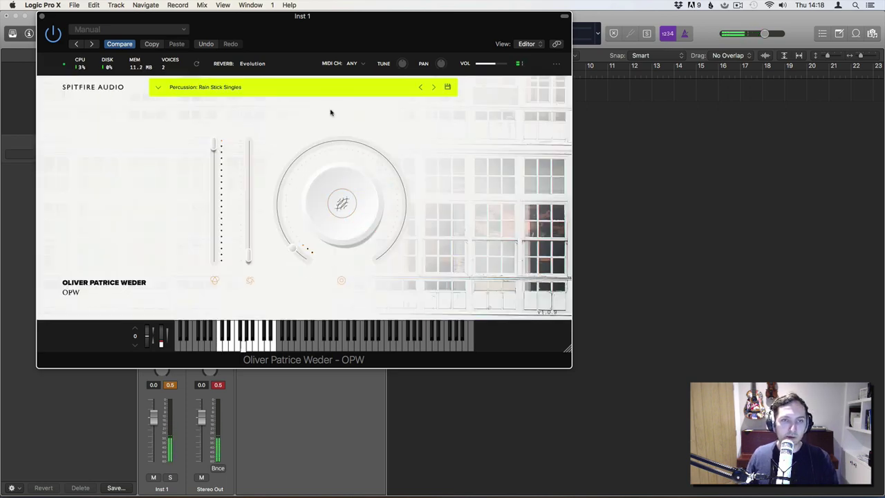
Advance preset by preset through Rim Hits, Goat Drum Loops and Rain Stick Loops until Oliver's Piano is loaded
left_click(433, 88)
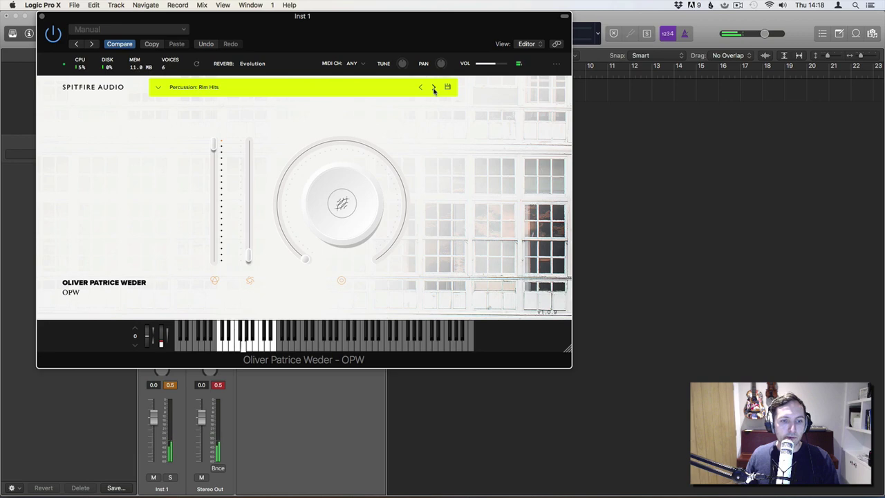
left_click(433, 88)
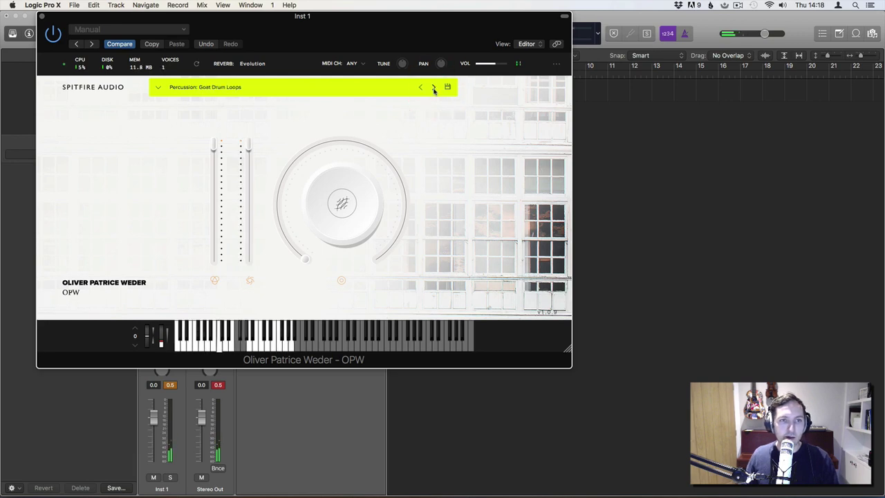
left_click(433, 88)
left_click(433, 88)
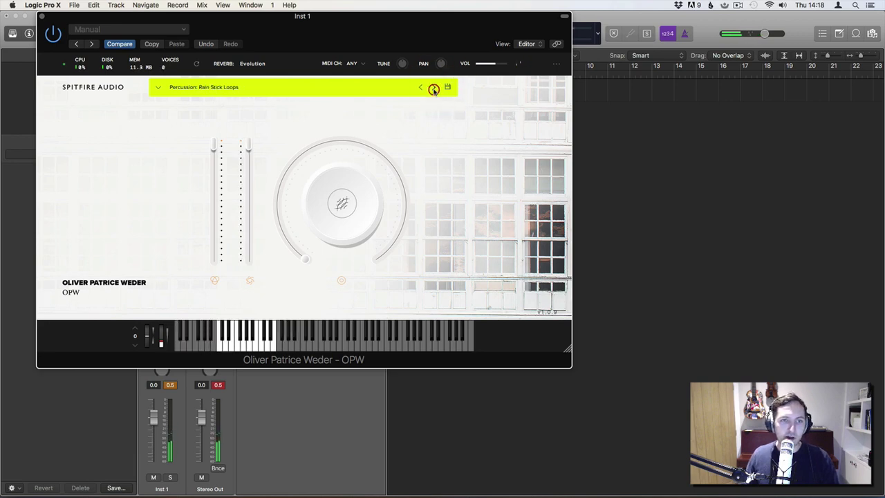
left_click(433, 88)
left_click(433, 88)
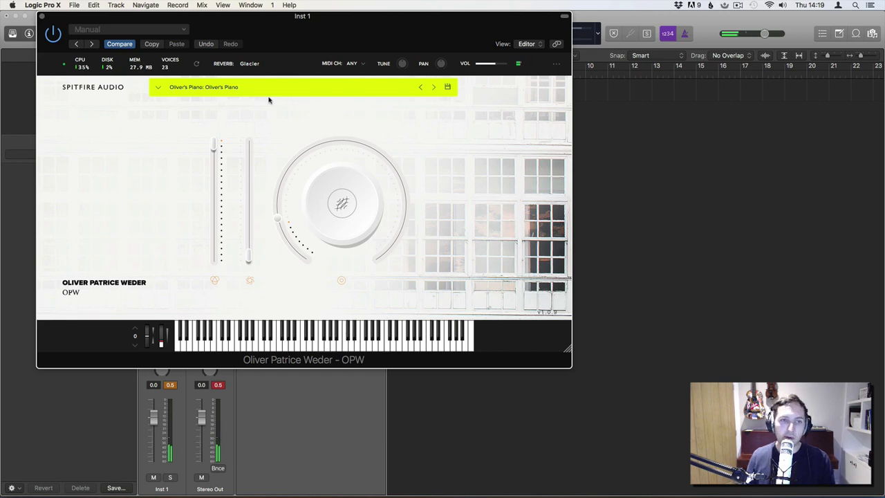
Load the Oliver's Soft Piano preset from the Oliver's Piano group
left_click(282, 88)
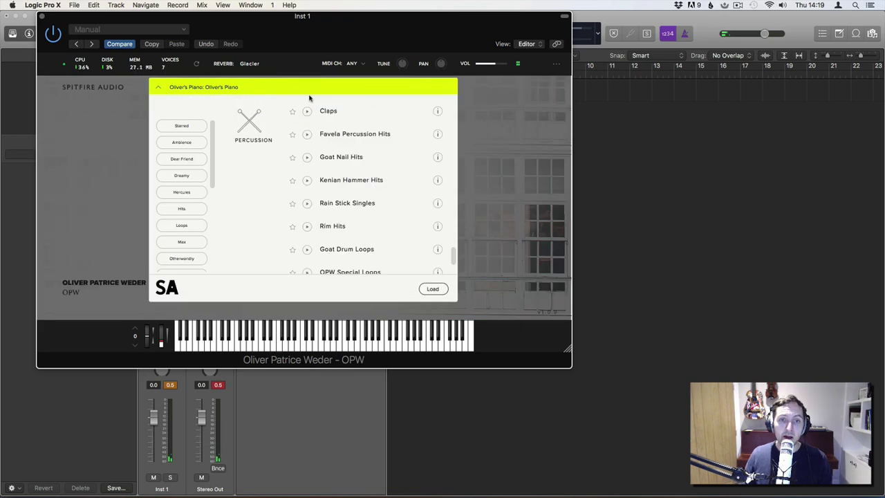
scroll(362, 129, "up", 15)
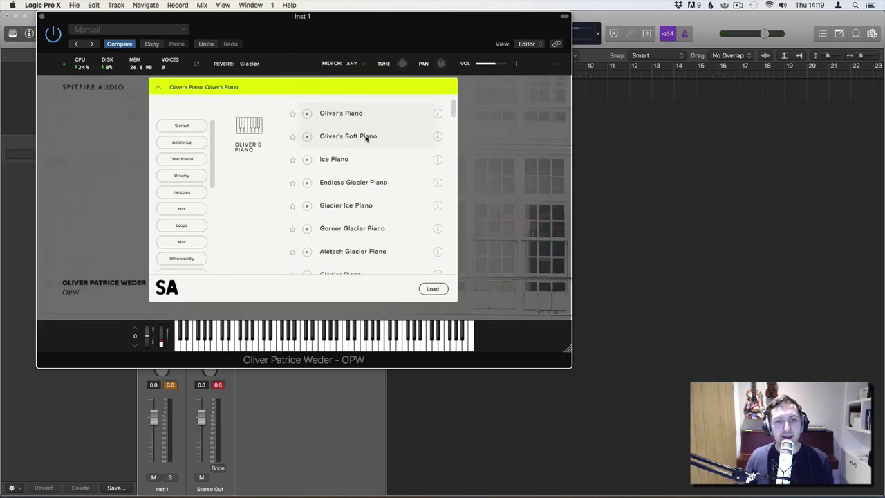
double_click(366, 137)
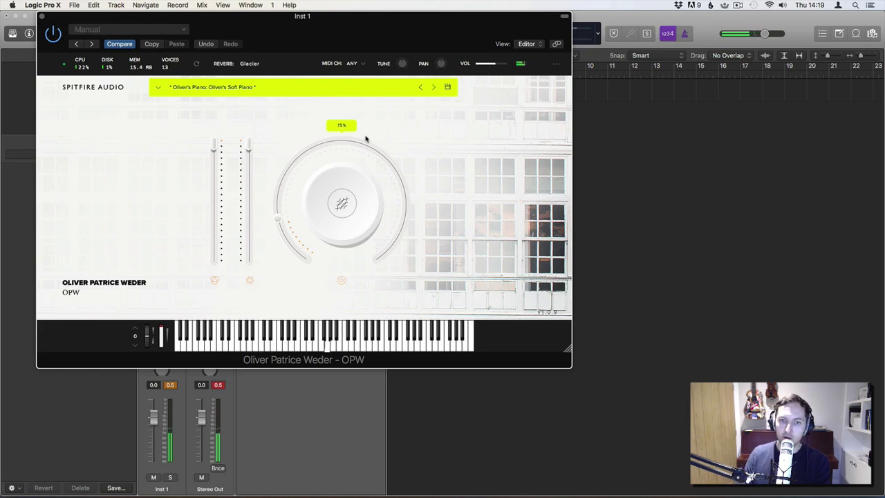
Turn the large knob up to about 80% and lower the first slider to about 60%
left_click_drag(298, 229, 442, 202)
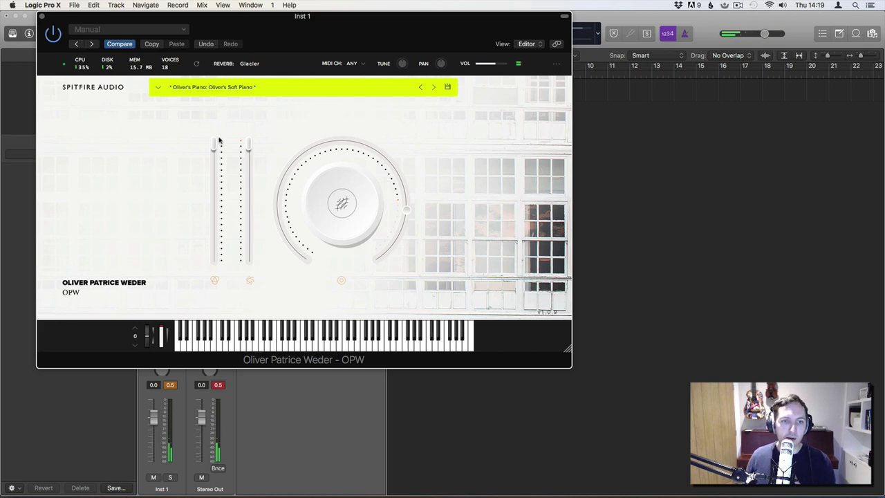
left_click_drag(217, 142, 215, 193)
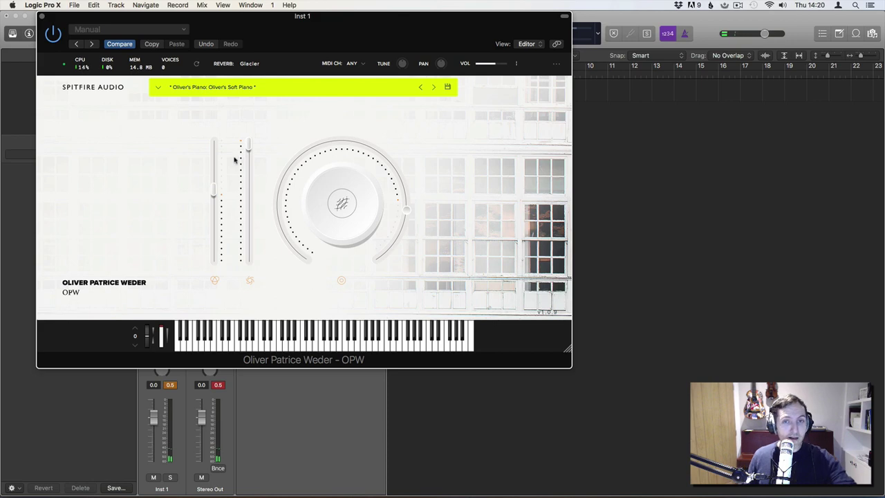
Load the Ice Piano preset and advance through Endless Glacier Piano and Glacier Ice Piano to Gorner Glacier Piano
left_click(235, 86)
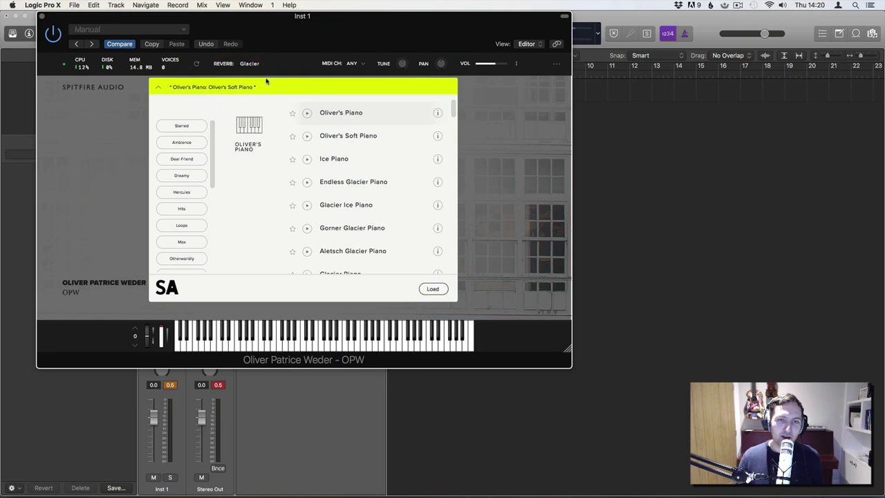
left_click(344, 159)
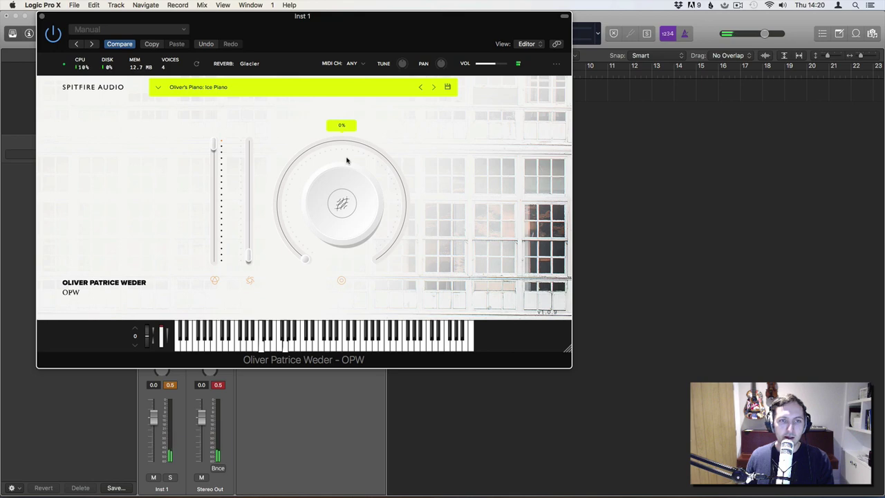
left_click(433, 87)
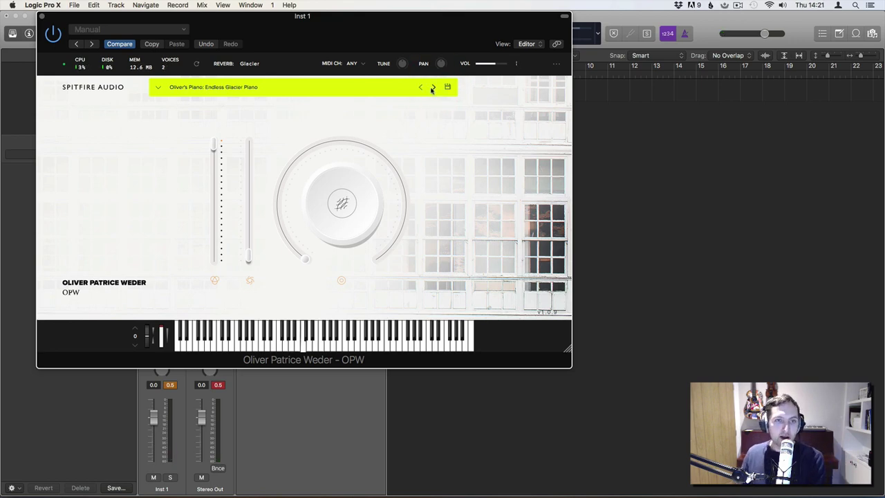
left_click(433, 87)
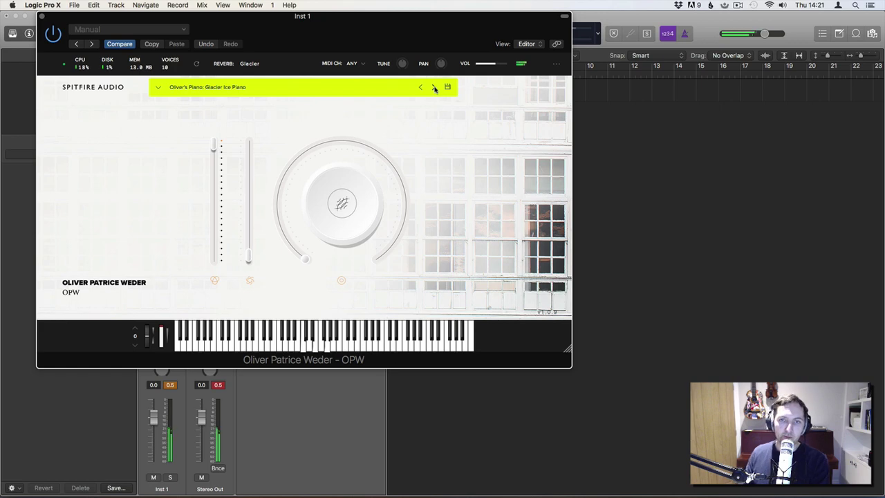
left_click(434, 88)
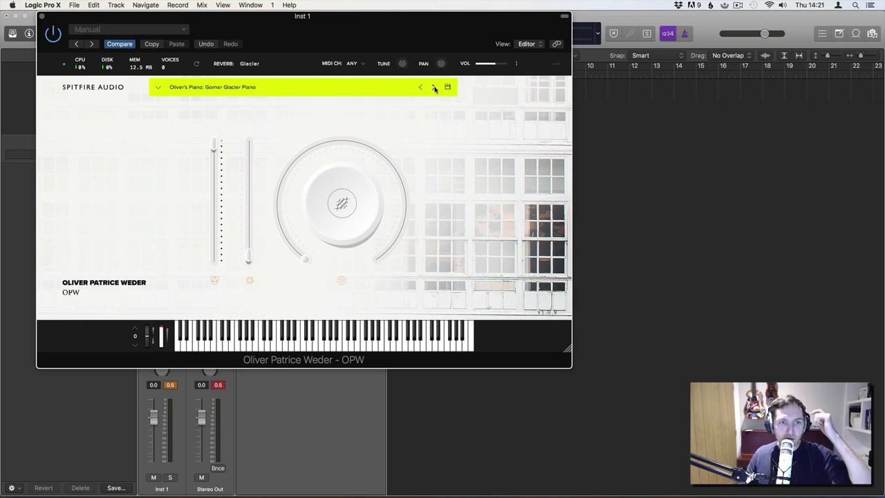
Advance to the Aletsch Glacier Piano preset, return to Gorner Glacier Piano, and turn its large knob up most of the way
left_click(434, 87)
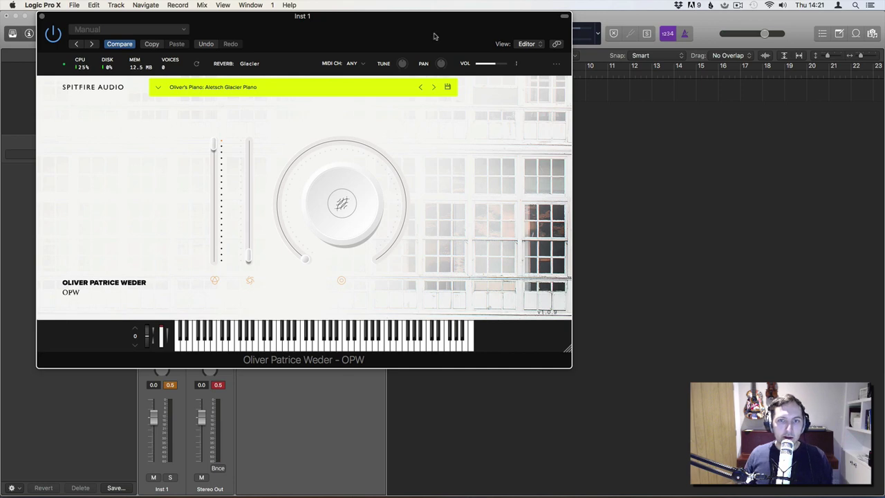
left_click(420, 88)
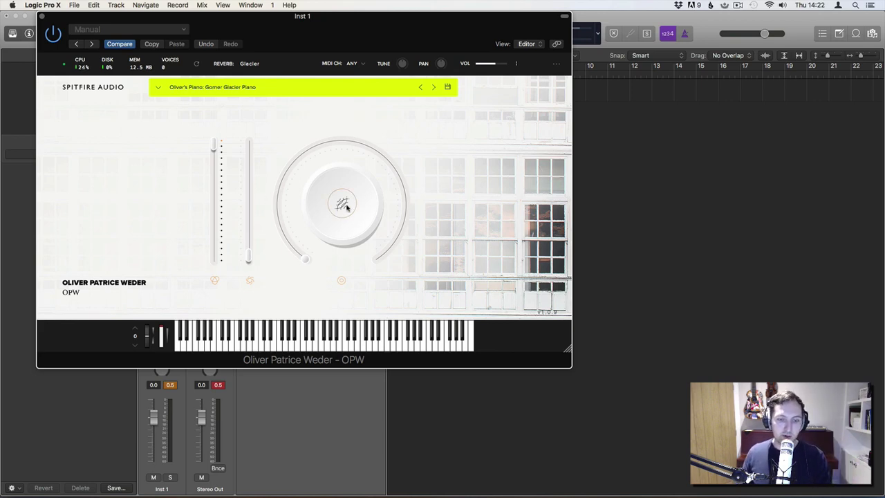
left_click_drag(296, 237, 411, 206)
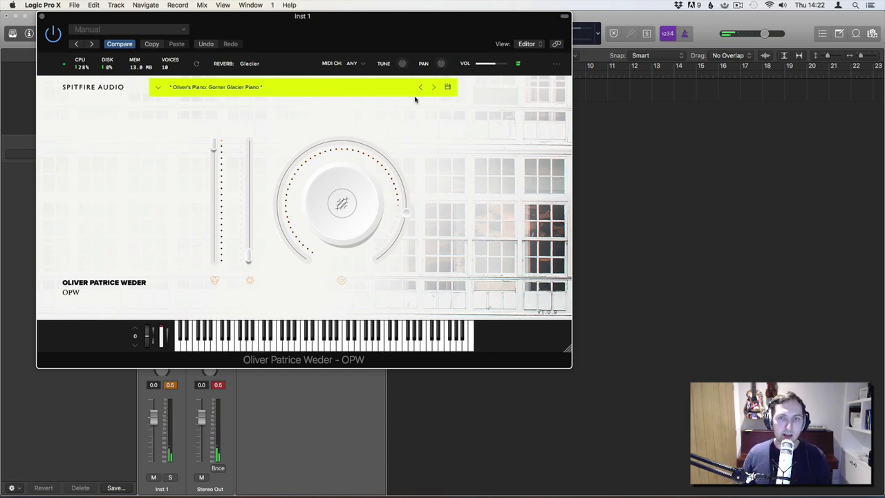
Advance through the Glacier Piano and Piano Rolls presets to Flugelhorn: Marcato Vibrato
left_click(435, 87)
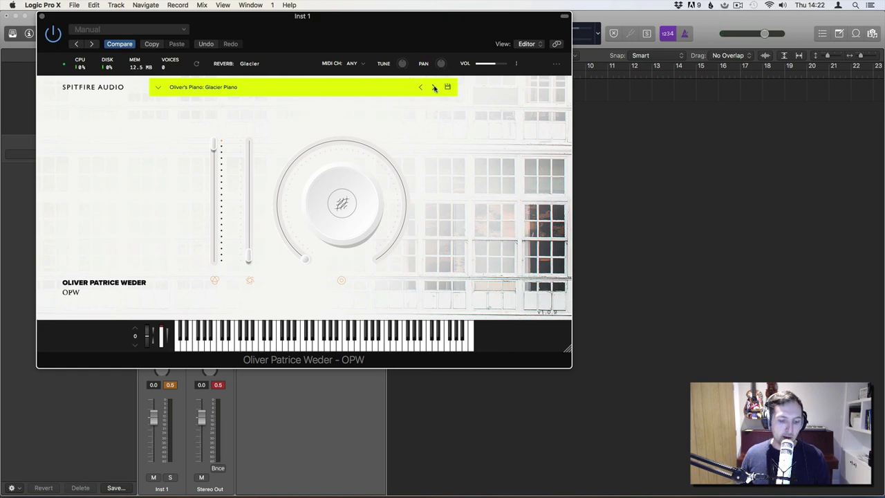
left_click(434, 87)
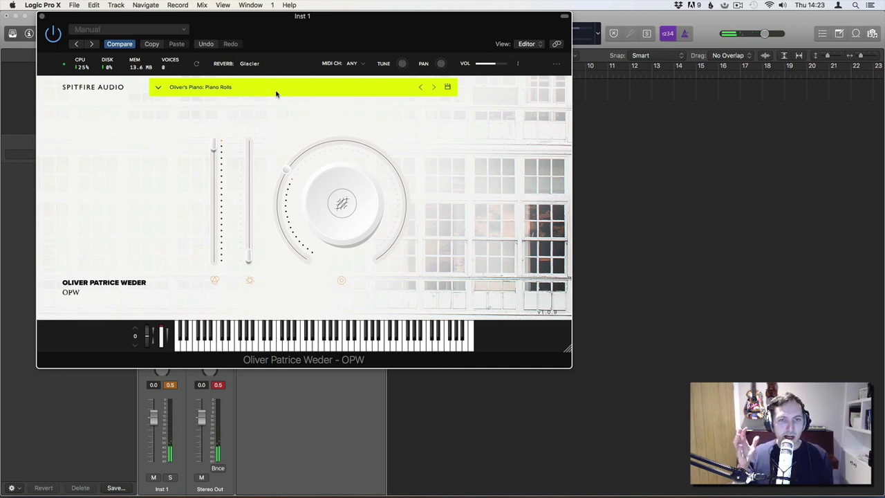
left_click(432, 89)
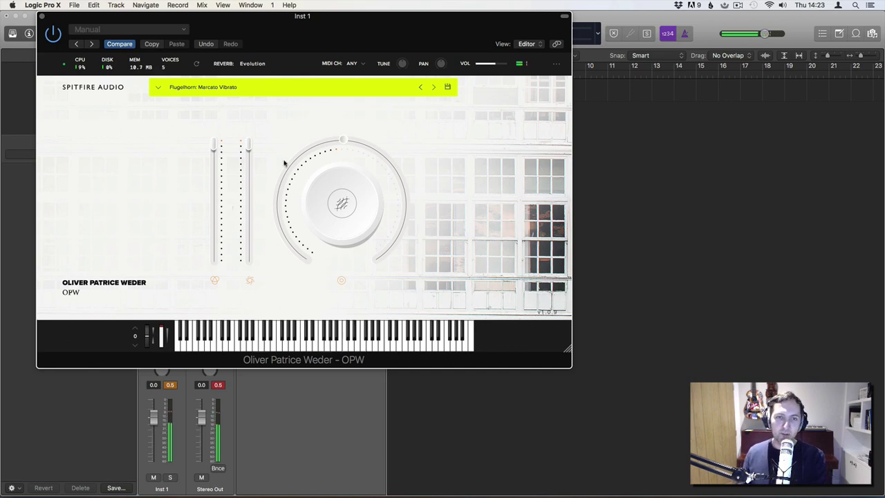
Turn the large knob up to about 98% and advance to the Flugelhorn: Muted Marcato Vibrato preset
left_click_drag(340, 138, 404, 272)
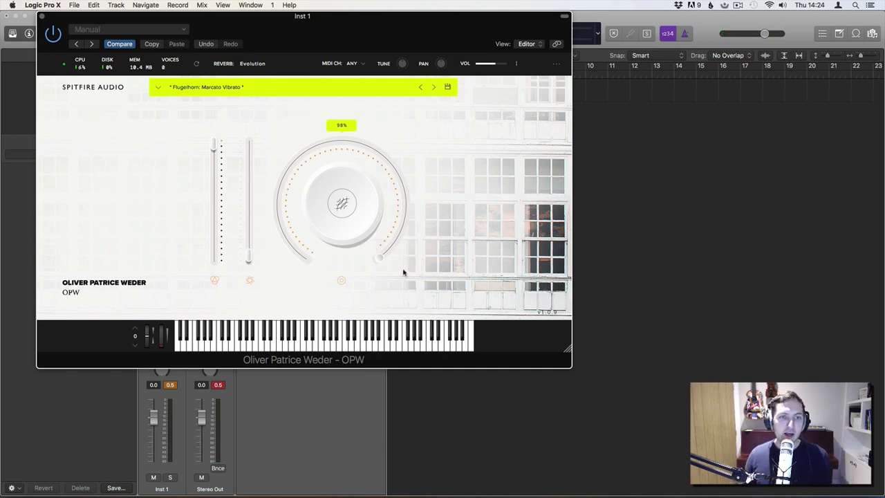
left_click(434, 87)
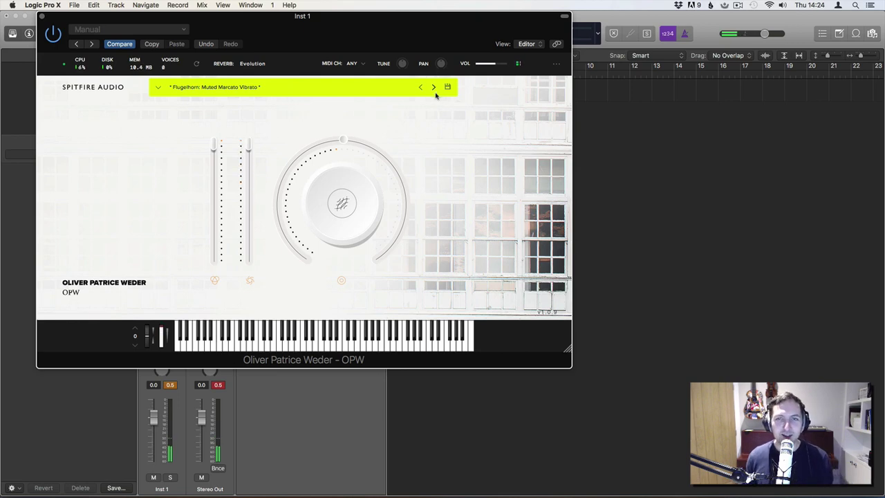
Move the instrument window clear of the channel strip and insert the Soundtoys Decapitator as an audio effect on Inst 1
left_click_drag(175, 17, 315, 54)
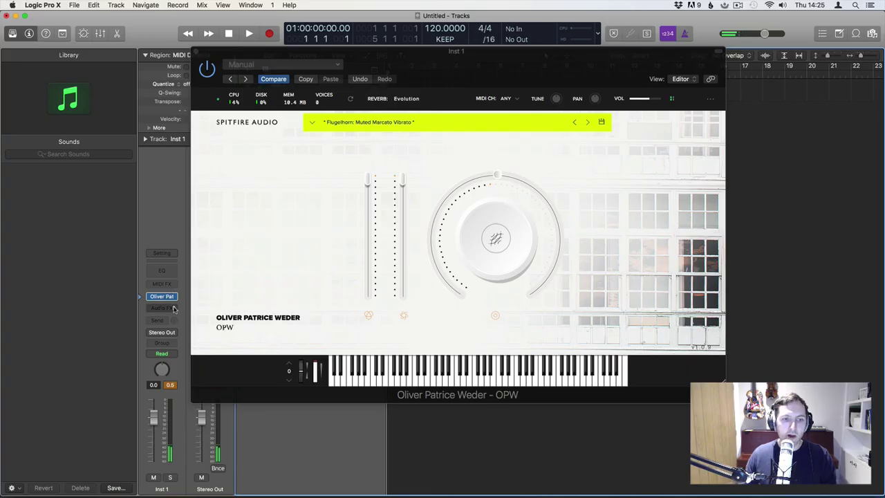
left_click(173, 297)
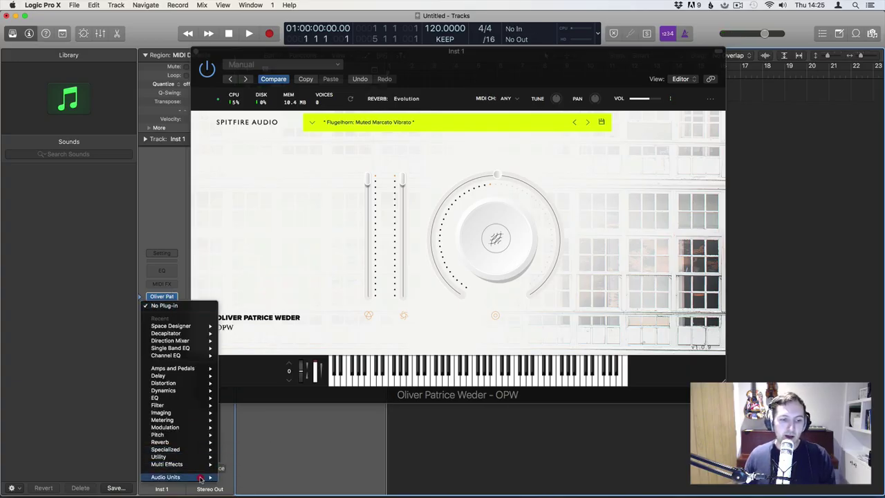
mouse_move(166, 476)
mouse_move(266, 458)
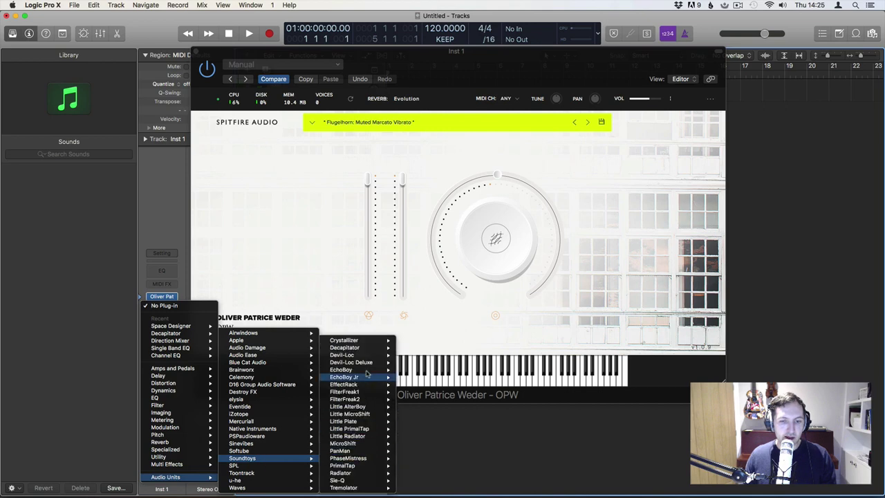
mouse_move(367, 347)
left_click(414, 349)
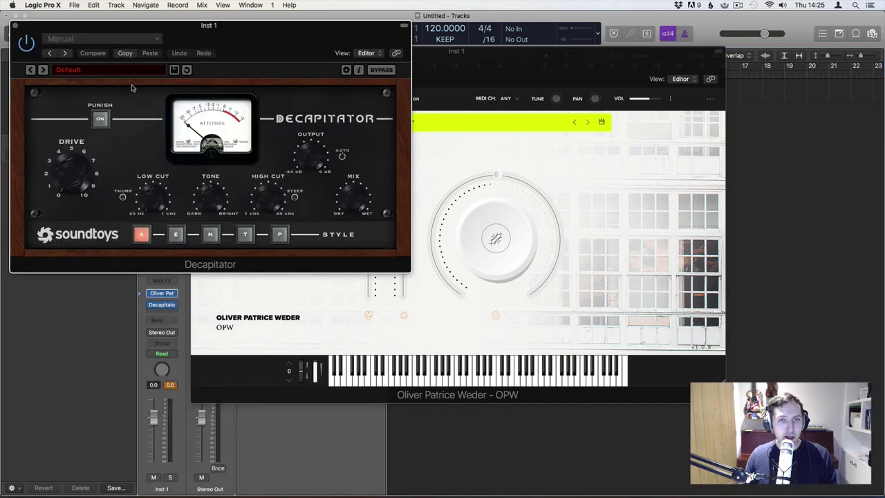
Advance the Decapitator presets from Beefy through MidDriver to 70s Record, and close the plug-in window
left_click(43, 70)
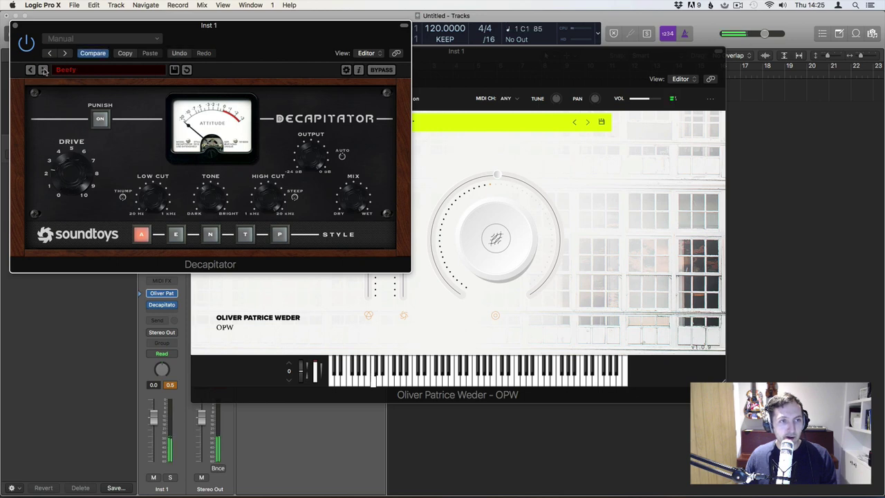
left_click(42, 70)
left_click(43, 70)
left_click(43, 70)
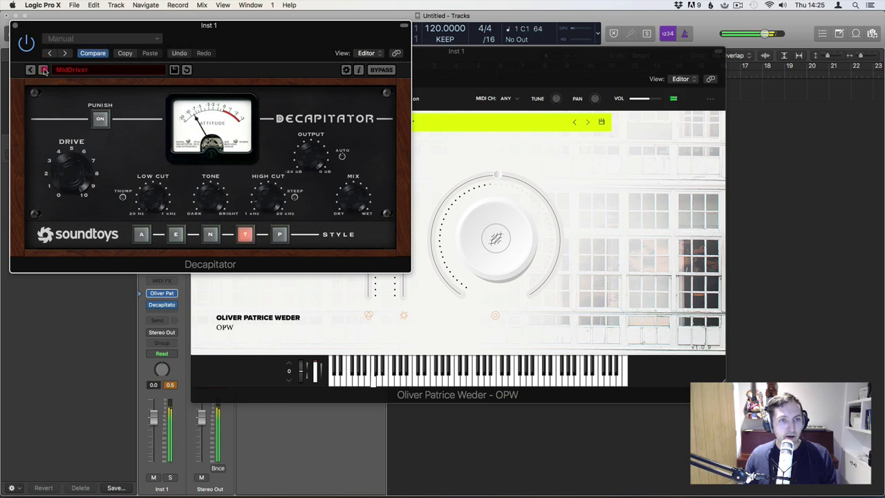
left_click(43, 69)
left_click(43, 70)
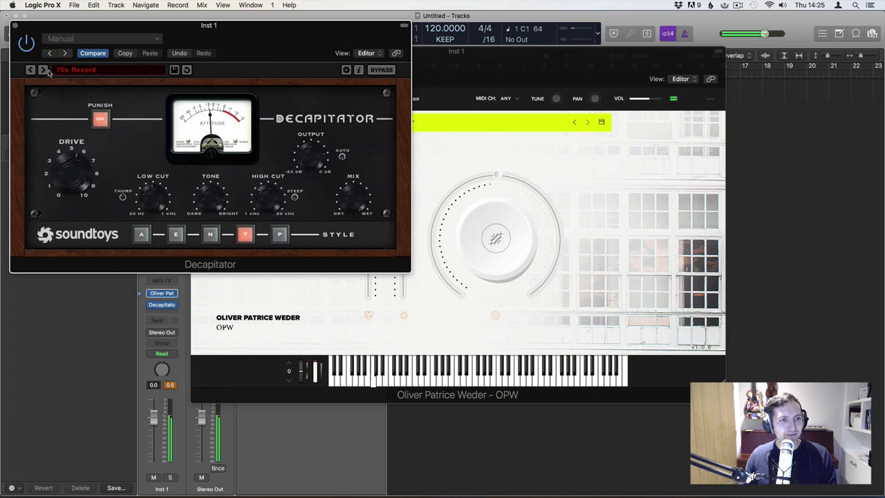
left_click(15, 26)
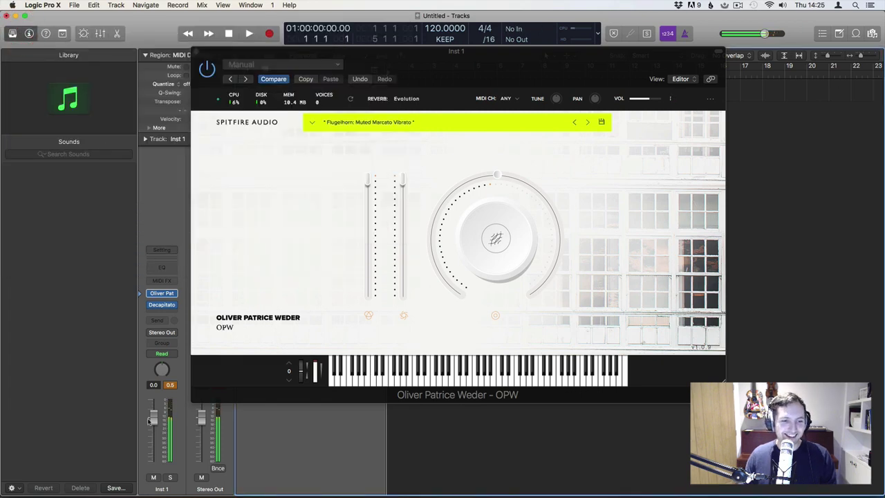
Lower the Inst 1 volume to -15.0 dB and insert the Soundtoys Little Plate in stereo after the Decapitator
left_click_drag(154, 419, 154, 442)
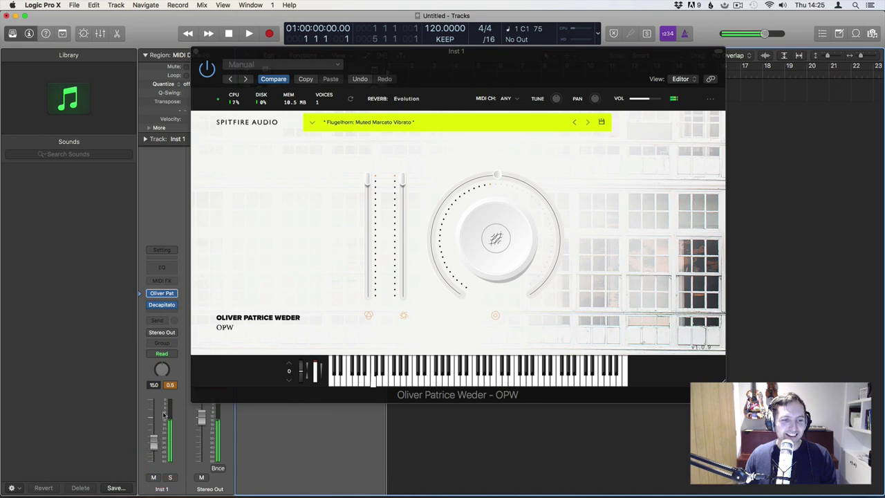
left_click(173, 313)
mouse_move(206, 447)
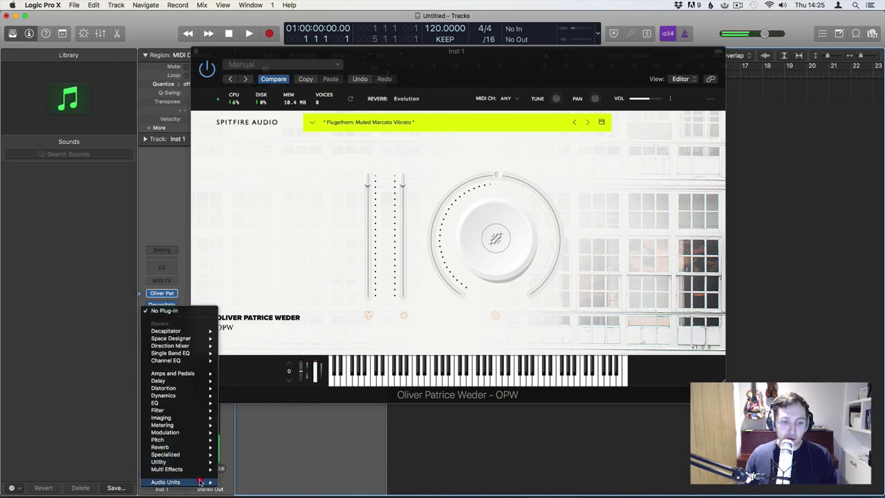
mouse_move(200, 482)
mouse_move(273, 458)
mouse_move(382, 452)
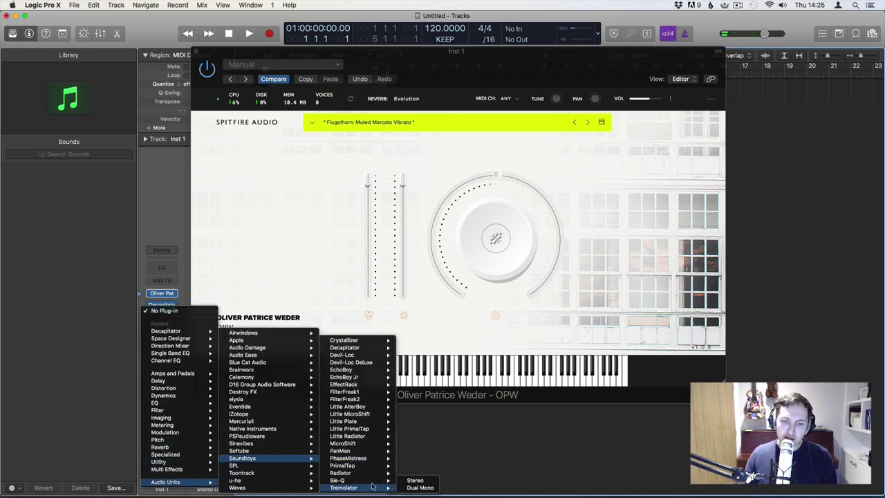
mouse_move(379, 392)
mouse_move(375, 420)
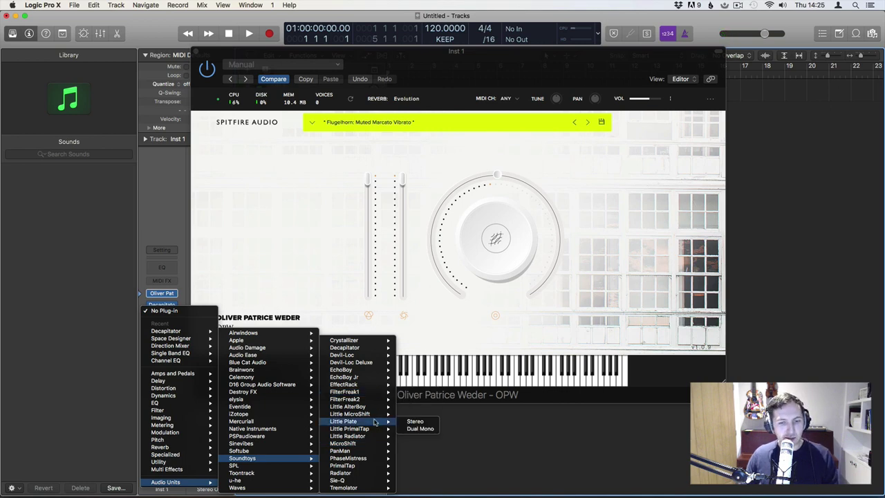
left_click(411, 422)
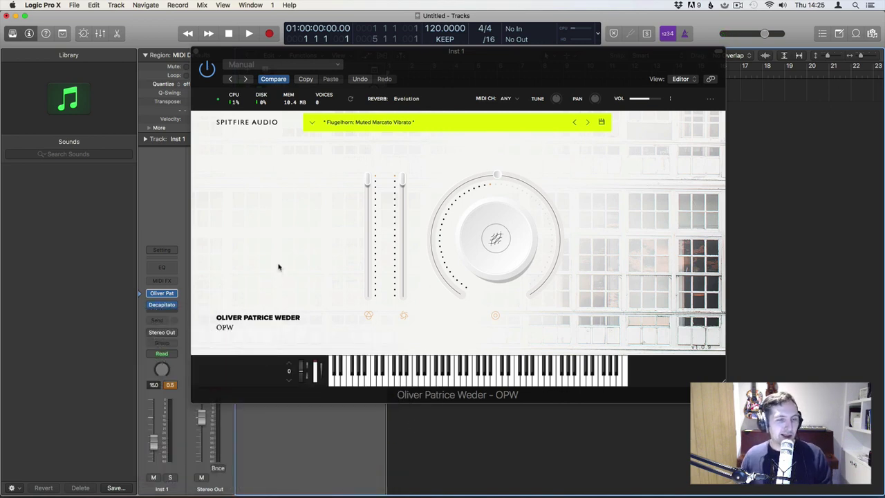
Set the Little Plate decay between 4 and 8 seconds, lower its mix to slightly below halfway, and close the plug-in window
left_click_drag(188, 133, 189, 119)
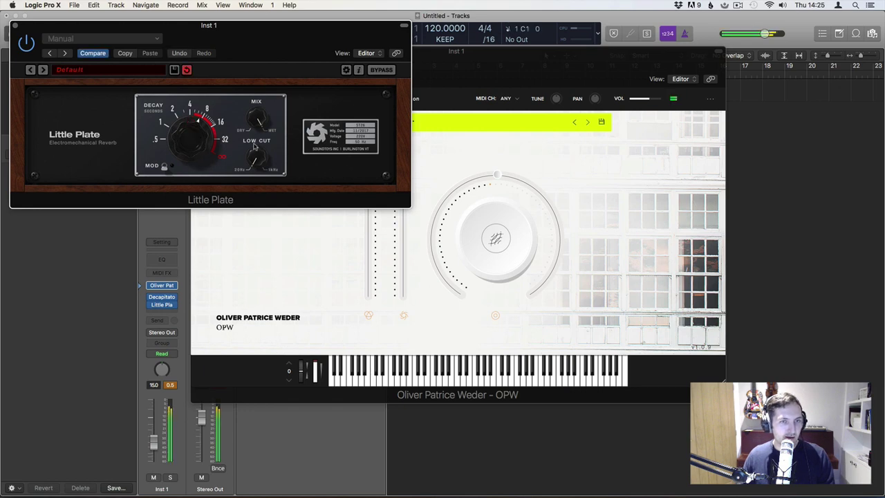
left_click_drag(257, 125, 264, 183)
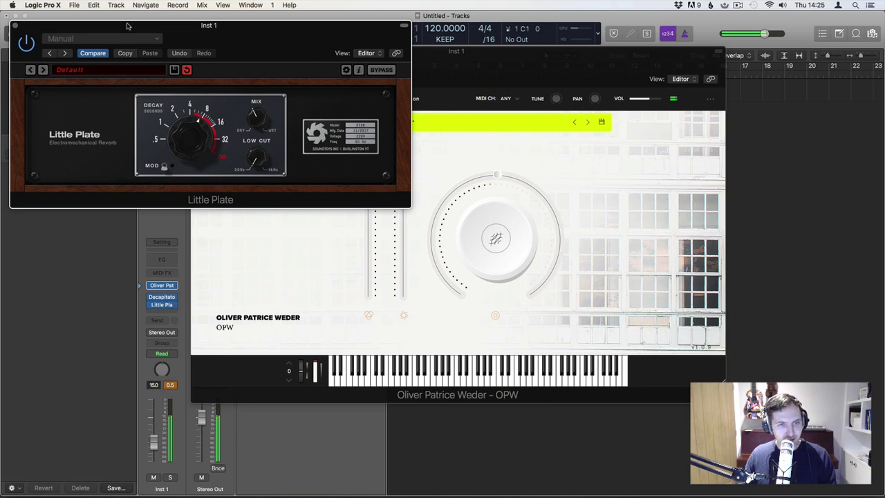
left_click(15, 25)
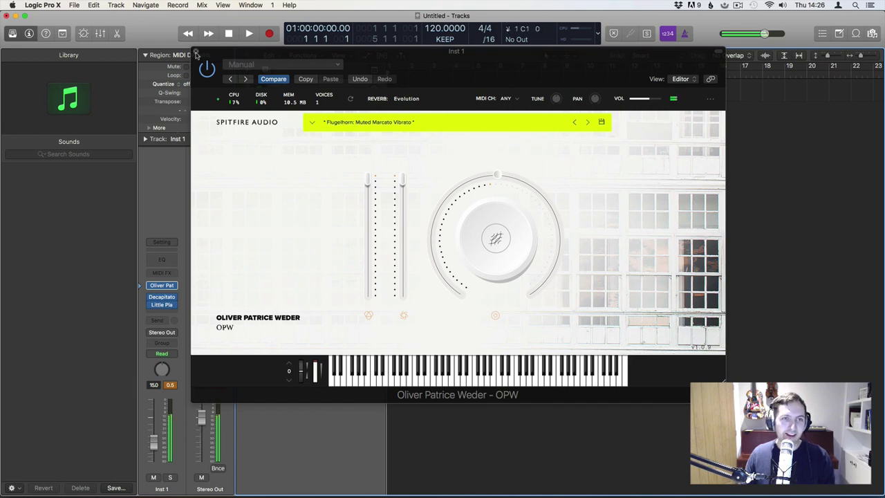
Remove the Decapitator and Little Plate effects from Inst 1 and reset the channel volume to 0.0 dB
left_click(176, 297)
left_click(170, 311)
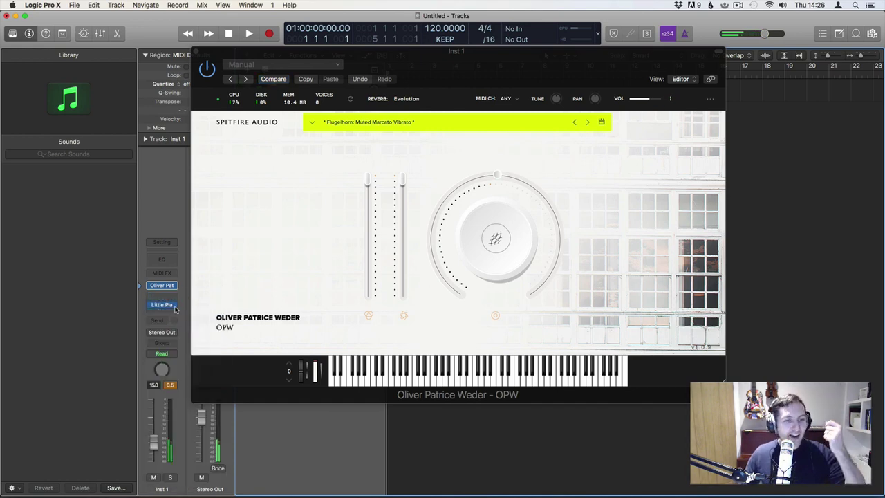
left_click(172, 309)
left_click(173, 315)
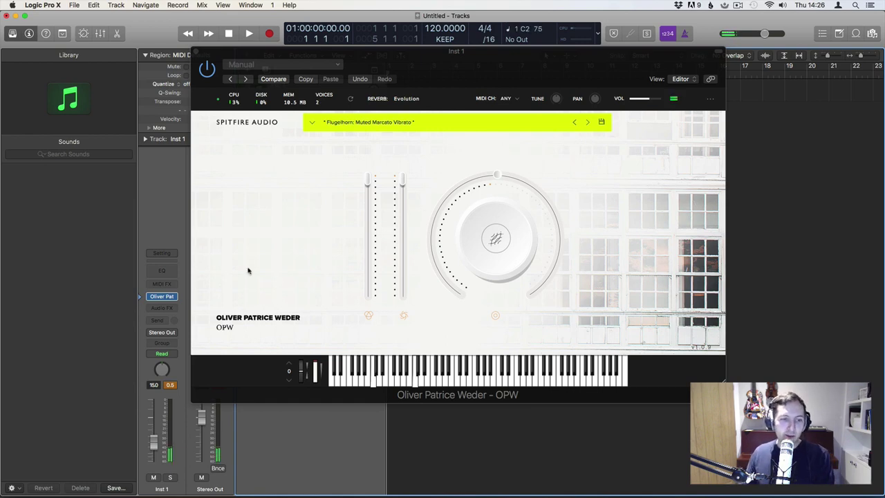
left_click(154, 444, "alt")
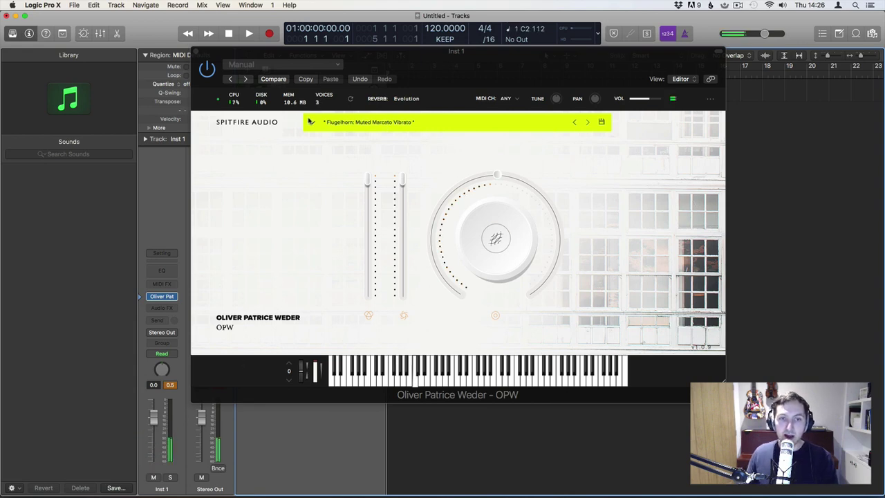
Advance through the Flugelhorn Longs and Muted Wide Vibrato FX presets to Pads: Endless Glacier
left_click(589, 123)
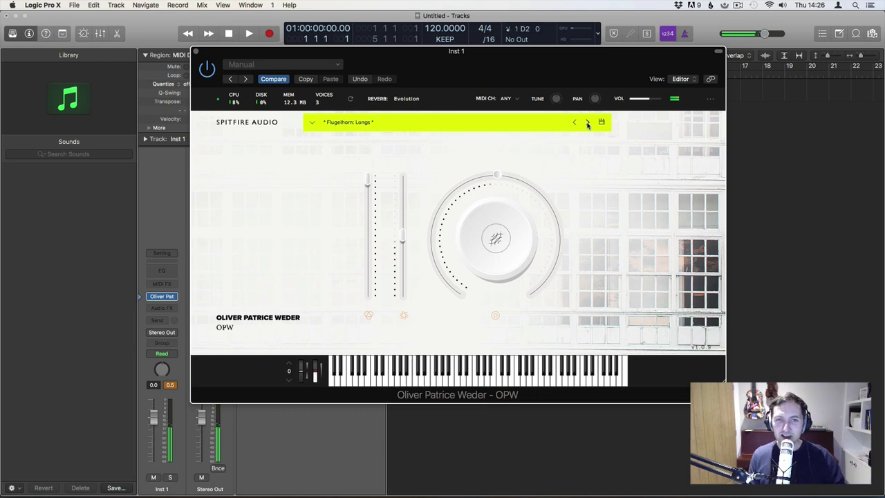
left_click(588, 123)
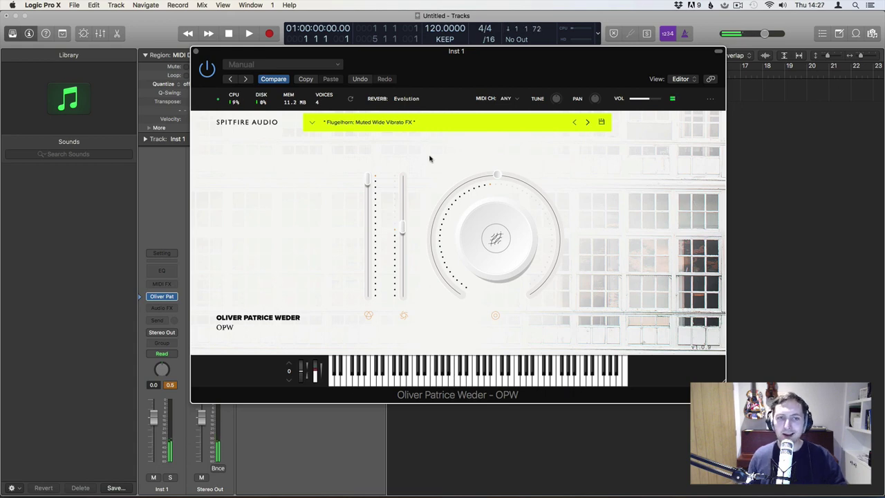
left_click(587, 122)
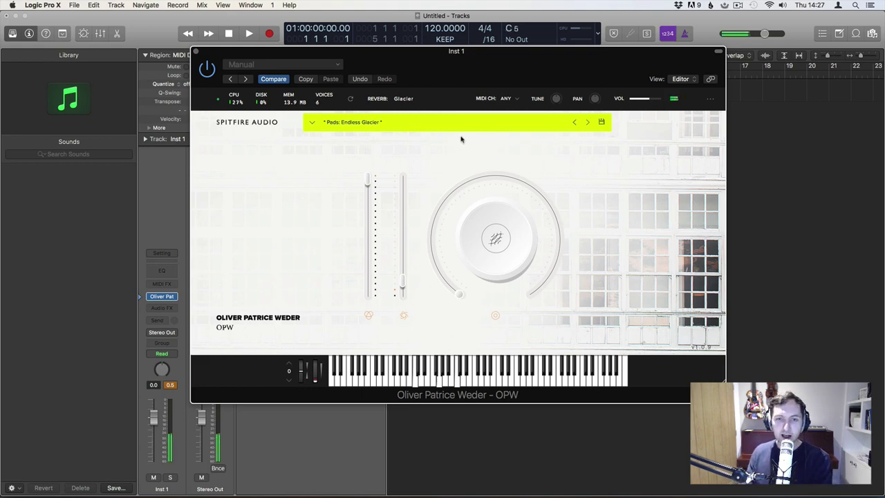
Advance through Pads: Glacier and the Electronics Tempo Synced presets Peace of Mind and The Night Sparks to In the Deep Galaxy
left_click(586, 123)
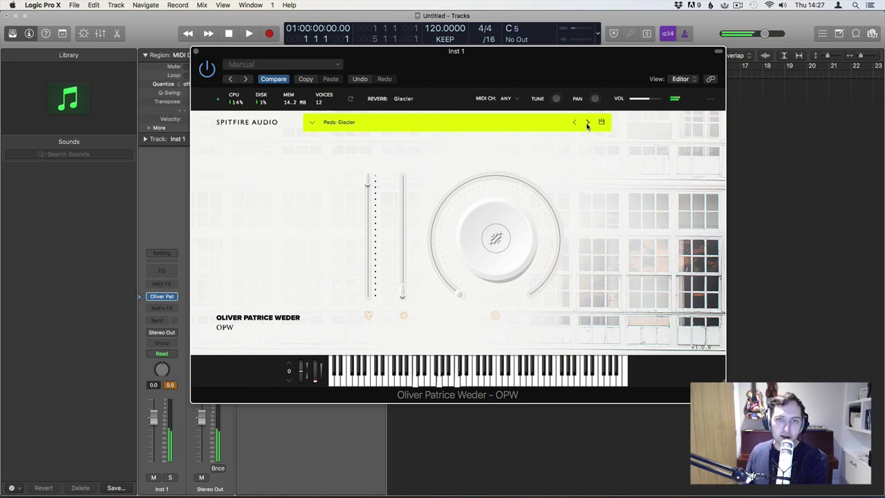
left_click(587, 123)
mouse_move(545, 212)
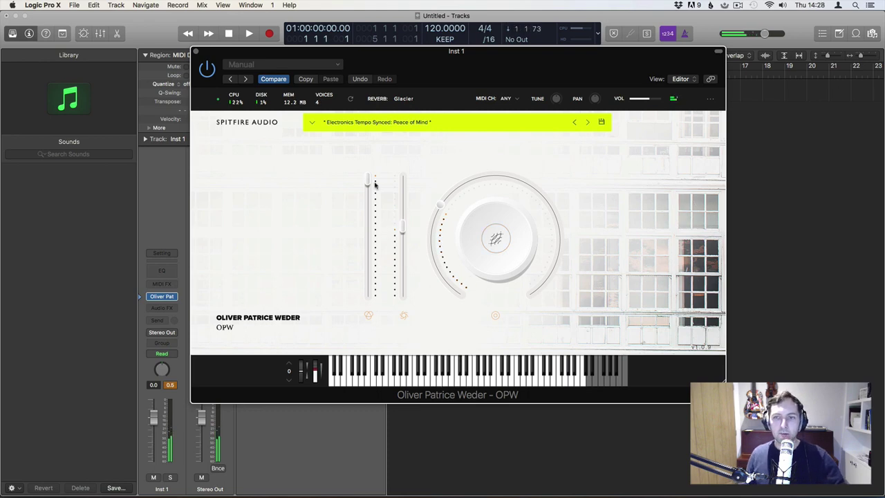
left_click(588, 122)
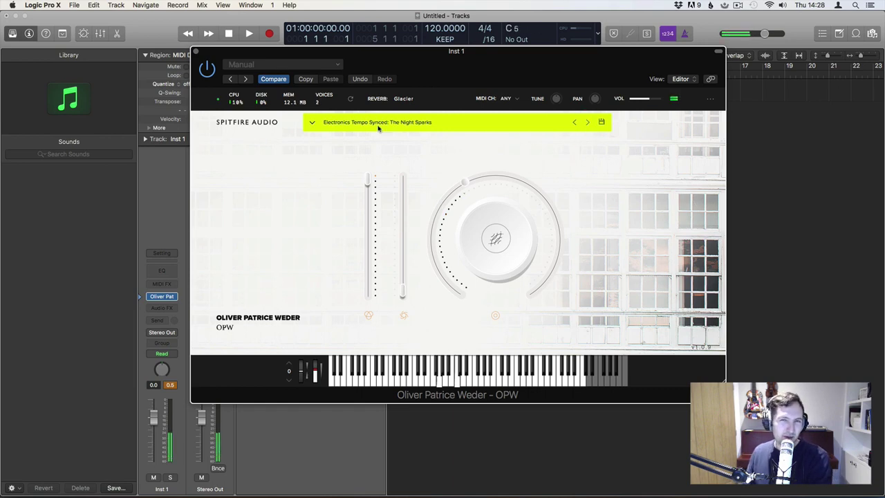
left_click(588, 122)
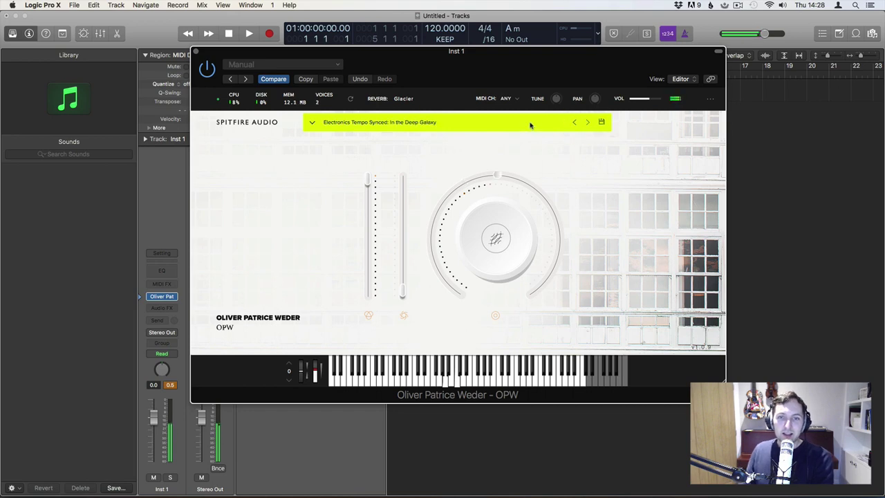
Examine the Electronics Tempo Synced presets in the preset list and the available reverb types
left_click(436, 124)
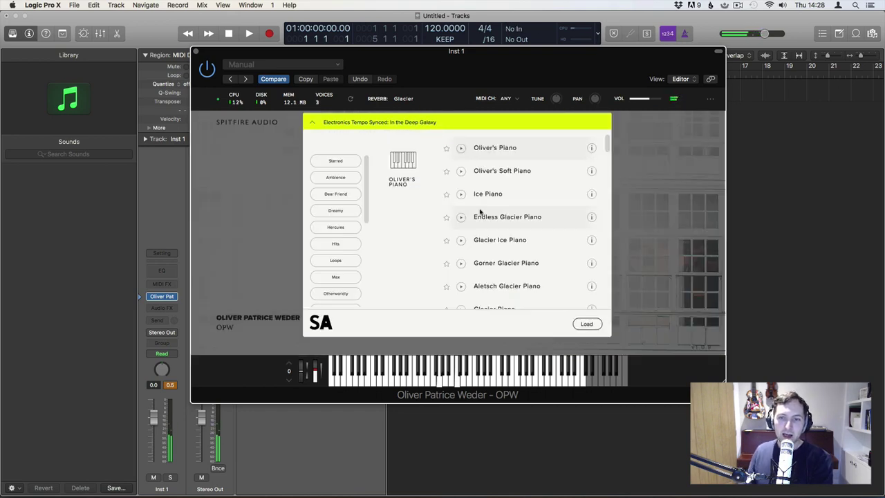
scroll(507, 277, "down", 20)
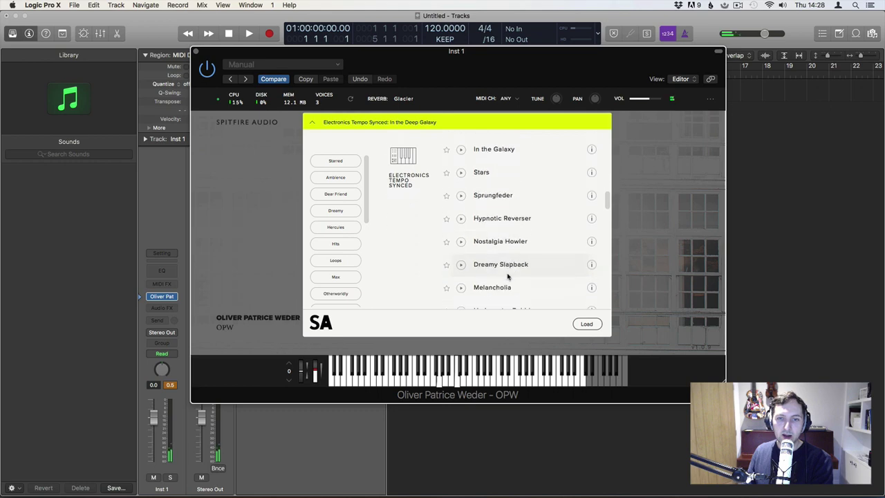
scroll(507, 276, "up", 4)
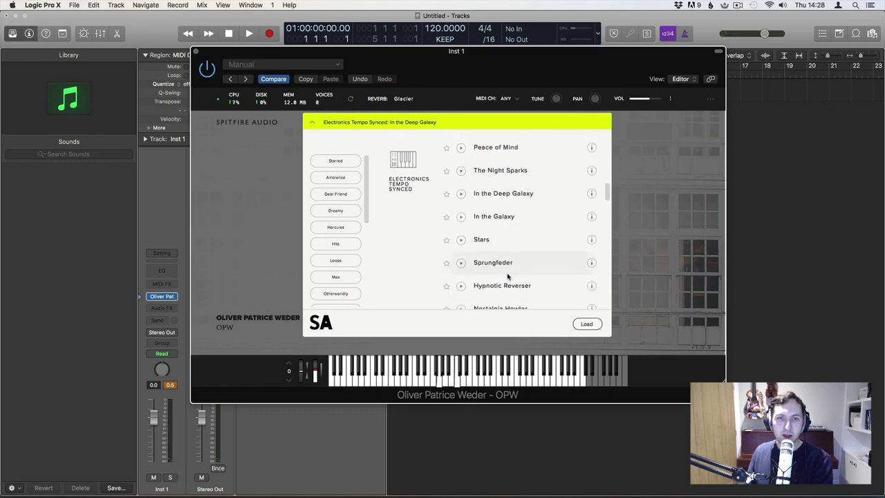
scroll(509, 276, "up", 2)
scroll(506, 276, "down", 2)
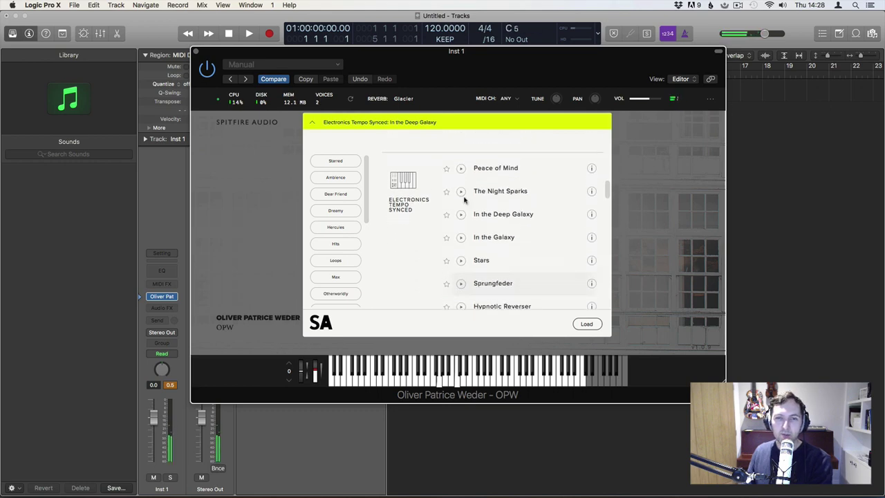
left_click(261, 145)
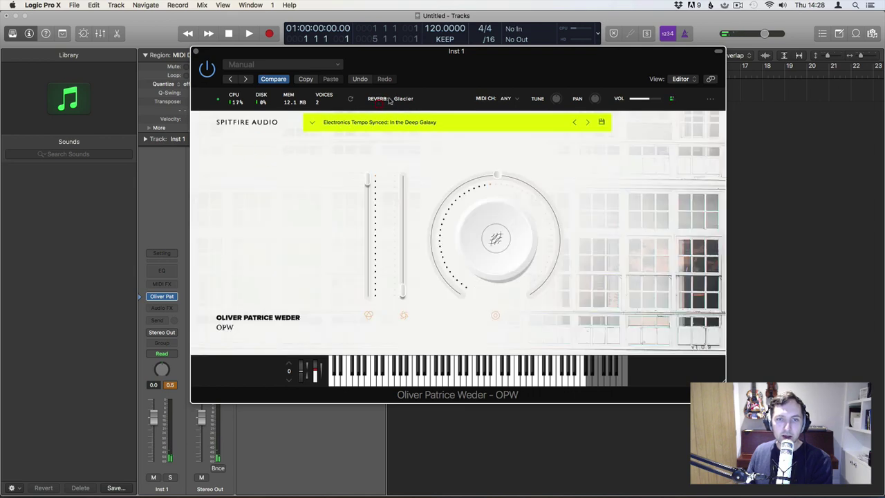
left_click(404, 100)
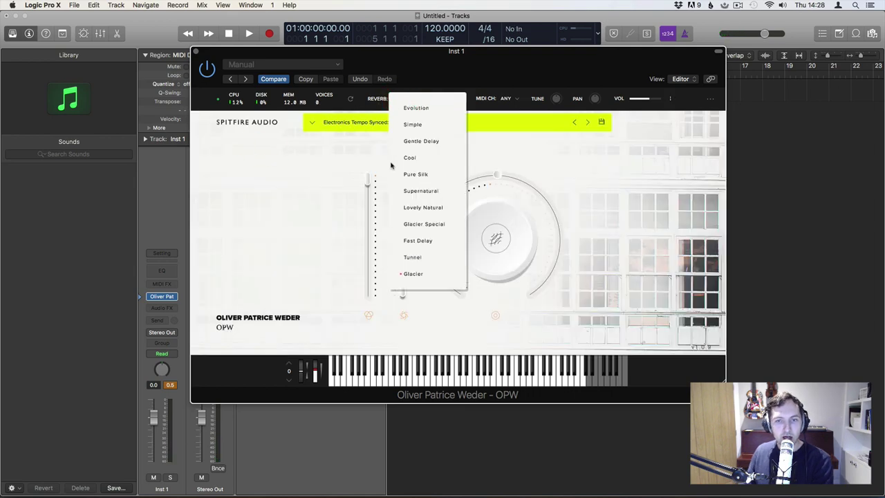
left_click(358, 159)
Load the Fade Away preset from the One Shots category
left_click(378, 124)
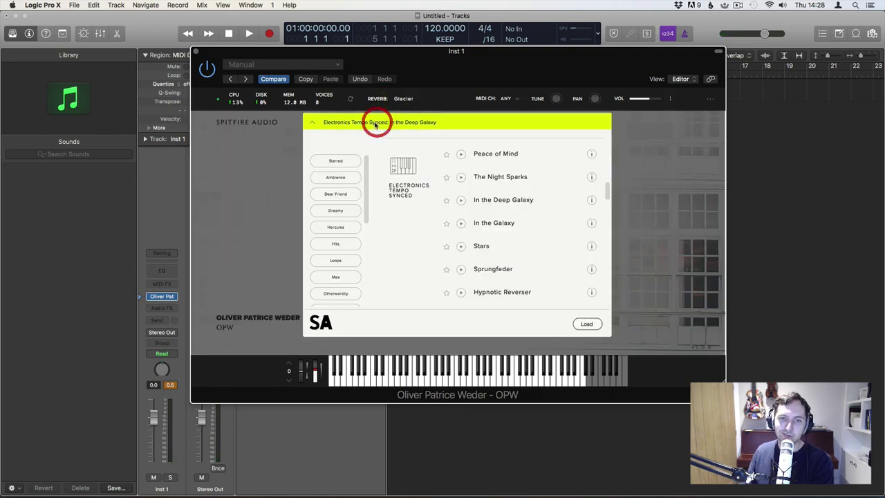
scroll(483, 218, "down", 4)
scroll(484, 218, "down", 5)
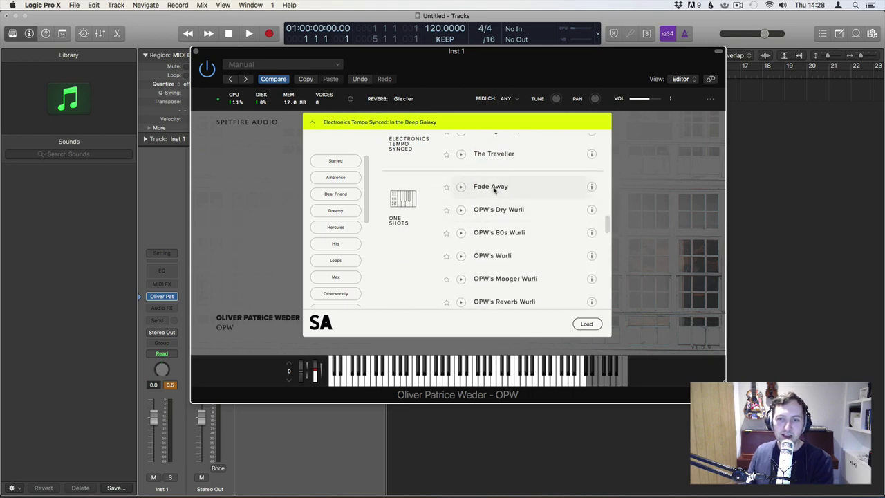
left_click(497, 192)
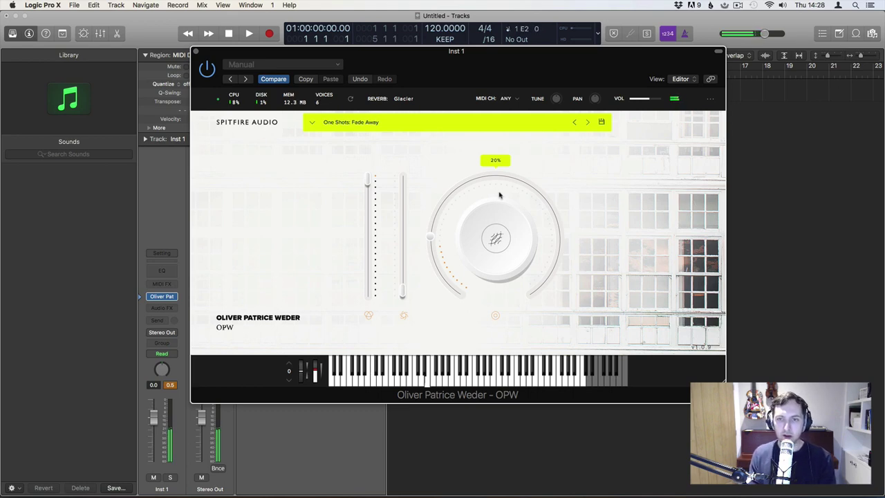
Change the reverb type of Fade Away to Evolution and raise the large dial to 50%
left_click(405, 98)
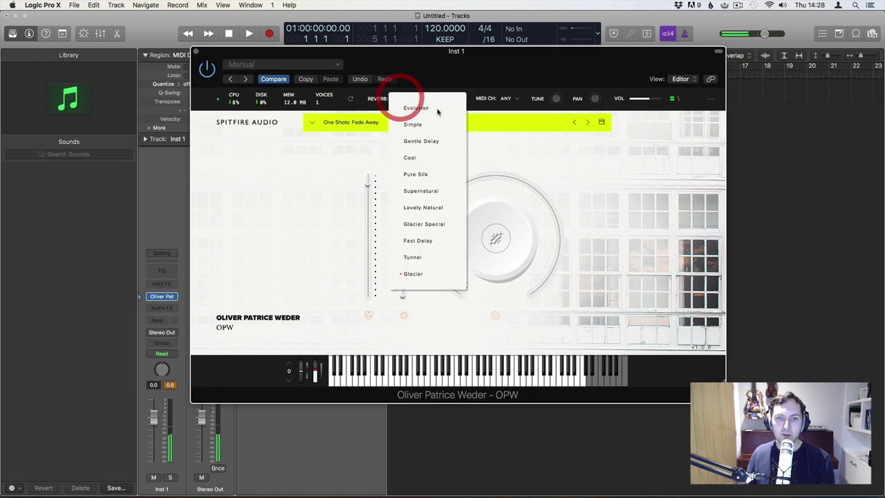
left_click(432, 106)
left_click_drag(438, 280, 499, 55)
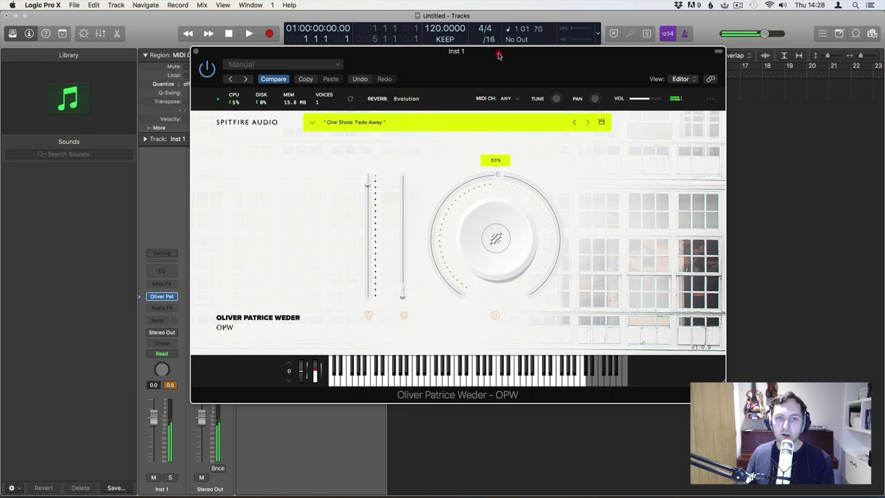
Load the Oliver's Soft Piano preset from the Oliver's Piano category
left_click(385, 124)
scroll(466, 174, "up", 10)
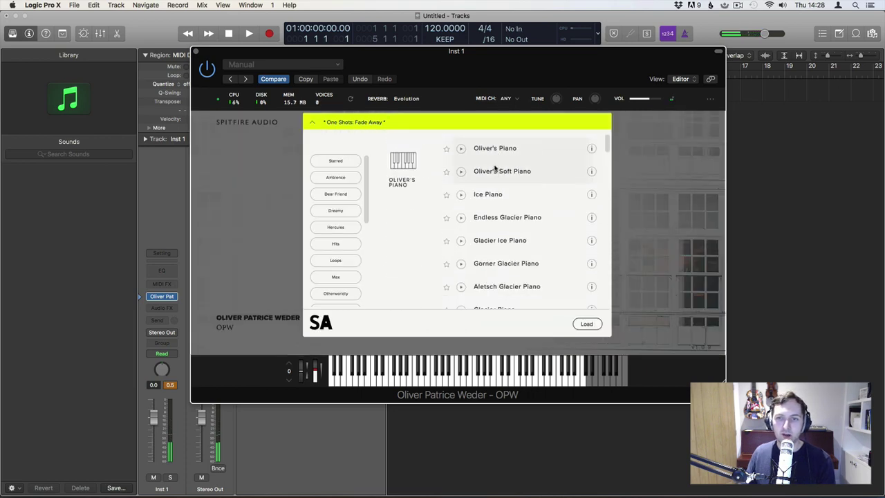
double_click(502, 173)
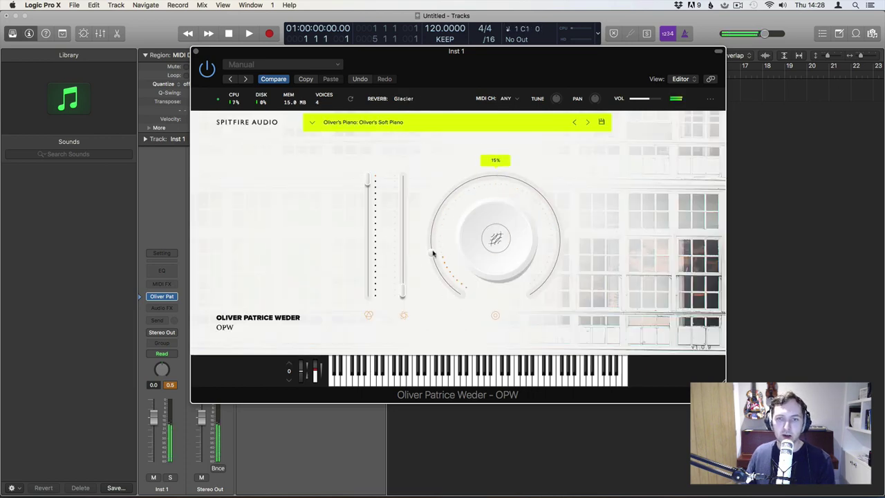
Turn the large dial of Oliver's Soft Piano up to its maximum and change the reverb type to Evolution
left_click_drag(433, 253, 421, 103)
left_click(423, 101)
left_click_drag(487, 175, 565, 242)
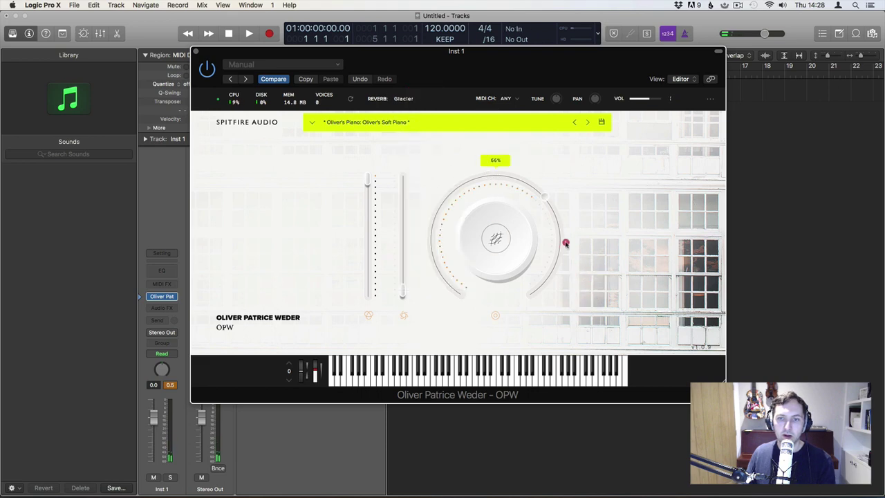
left_click(417, 101)
left_click(418, 108)
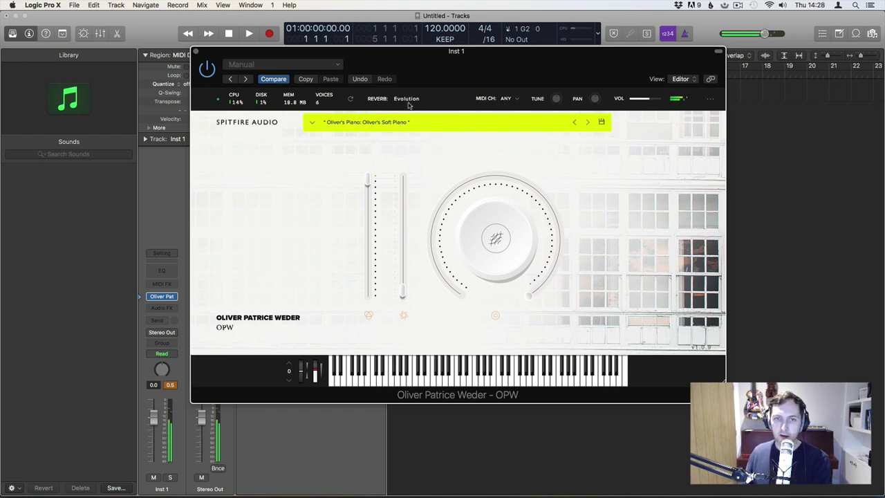
Audition the Simple, Gentle Delay and Cool reverb types on Oliver's Soft Piano, ending on Cool
left_click(412, 101)
left_click(418, 122)
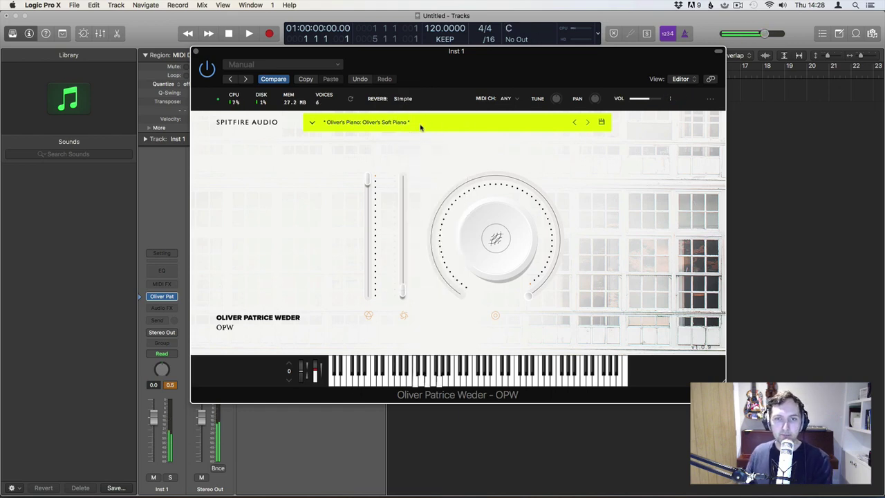
left_click(412, 101)
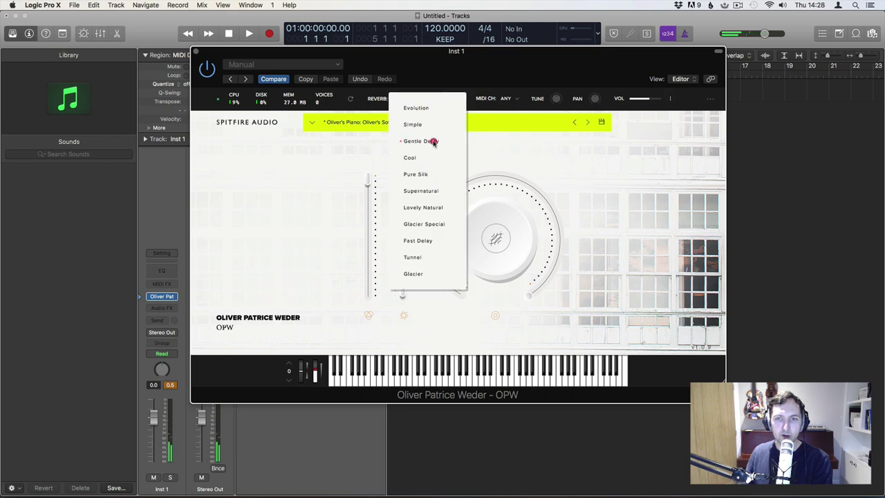
left_click(429, 142)
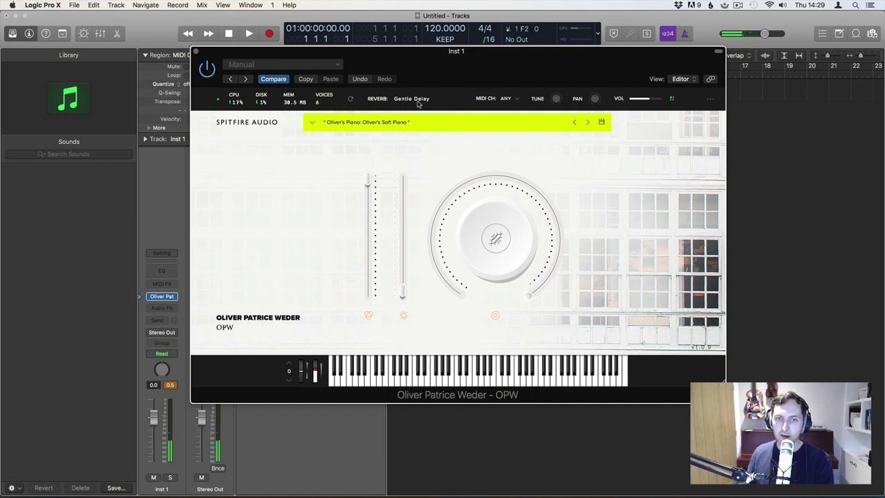
left_click(419, 101)
left_click(410, 158)
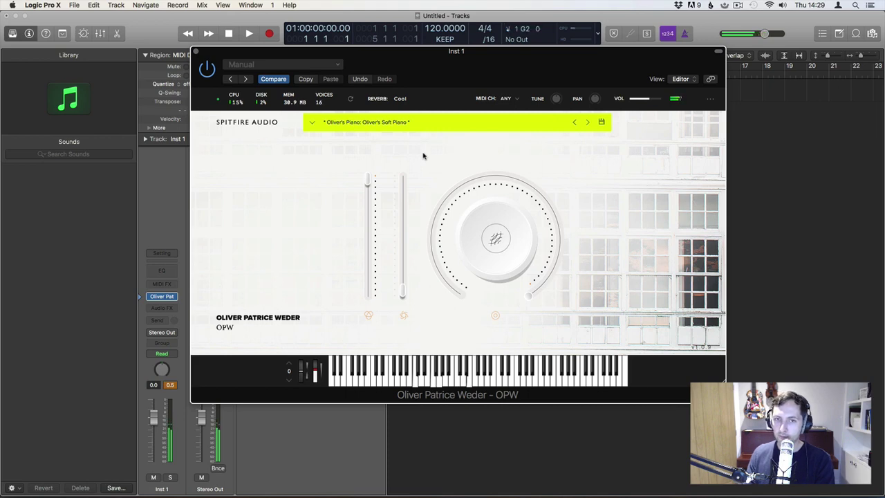
Audition the Glacier Special reverb on the soft piano and switch the reverb type to Fast Delay
left_click(422, 102)
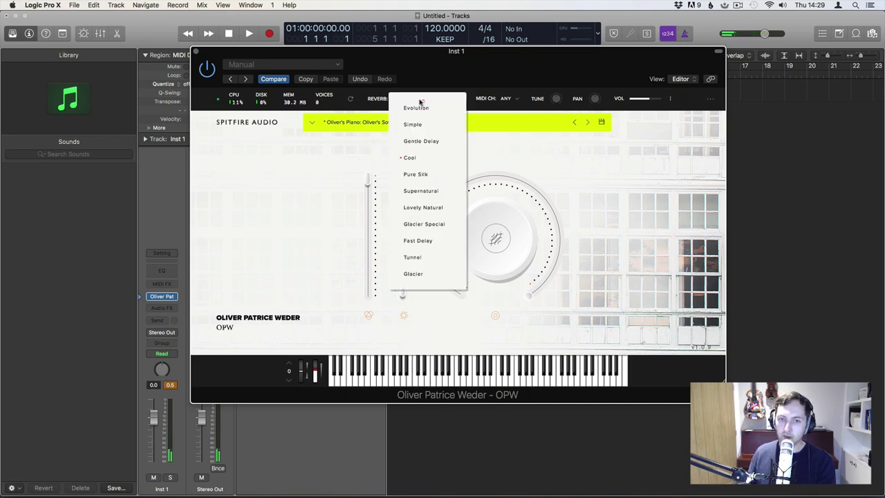
left_click(421, 223)
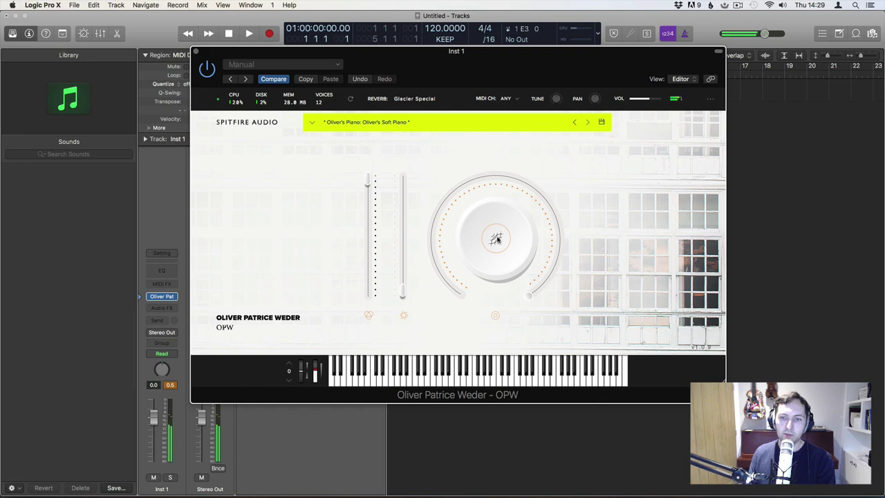
left_click(404, 97)
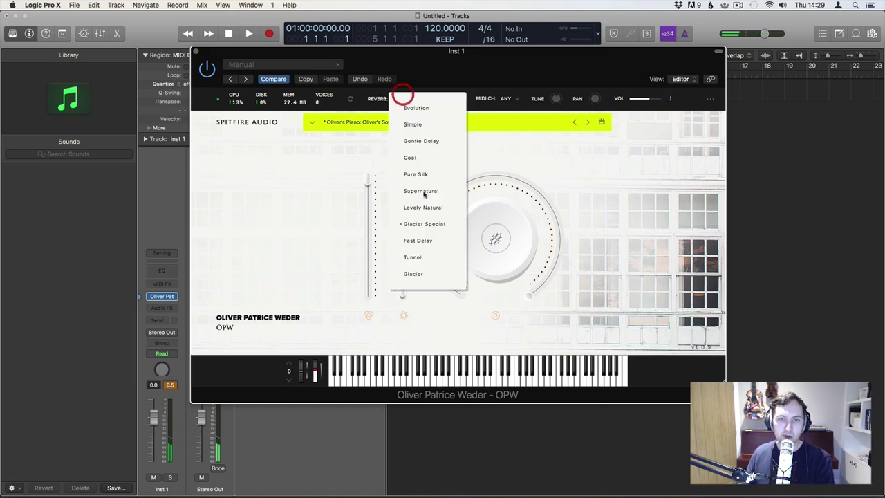
left_click(428, 245)
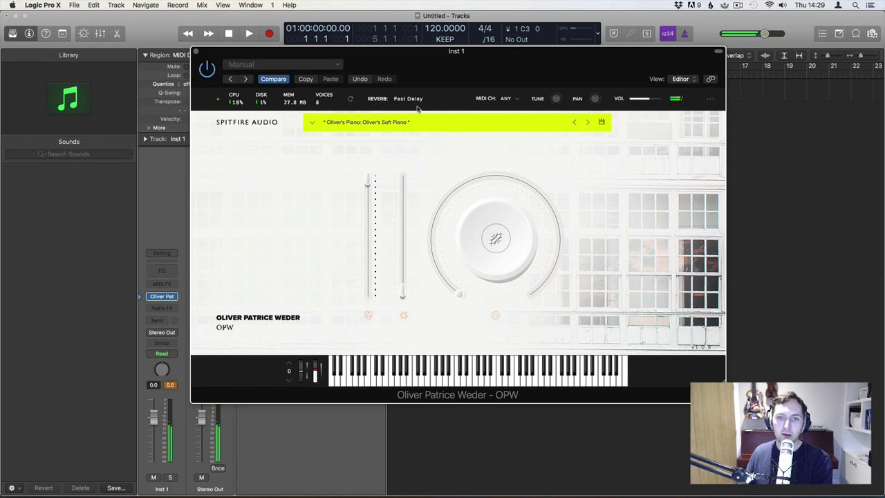
Set the soft piano's reverb type to Tunnel and turn the large dial up to its maximum
left_click(411, 101)
left_click(419, 255)
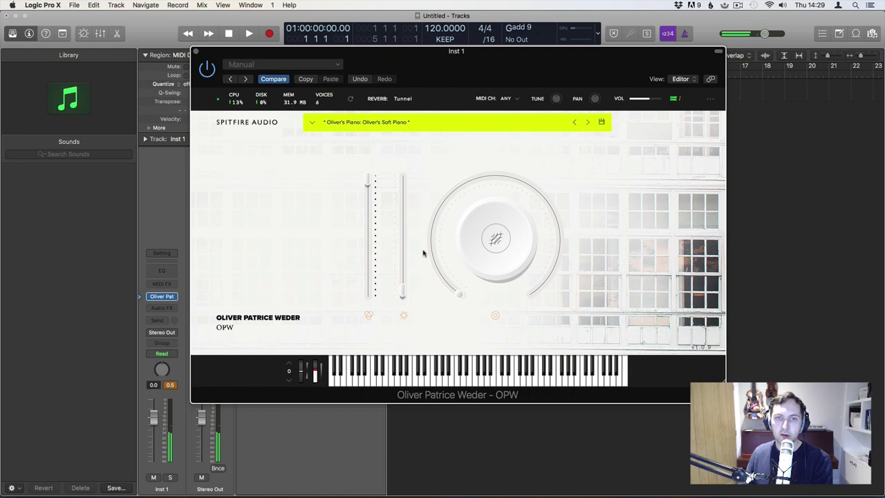
left_click_drag(461, 298, 523, 322)
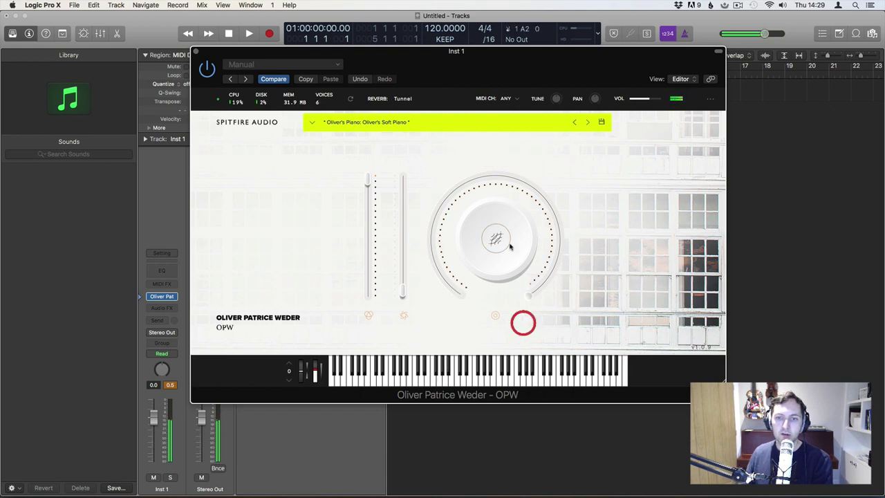
Set the soft piano's reverb type to Glacier and raise the second vertical slider most of the way up
left_click(416, 99)
left_click(423, 274)
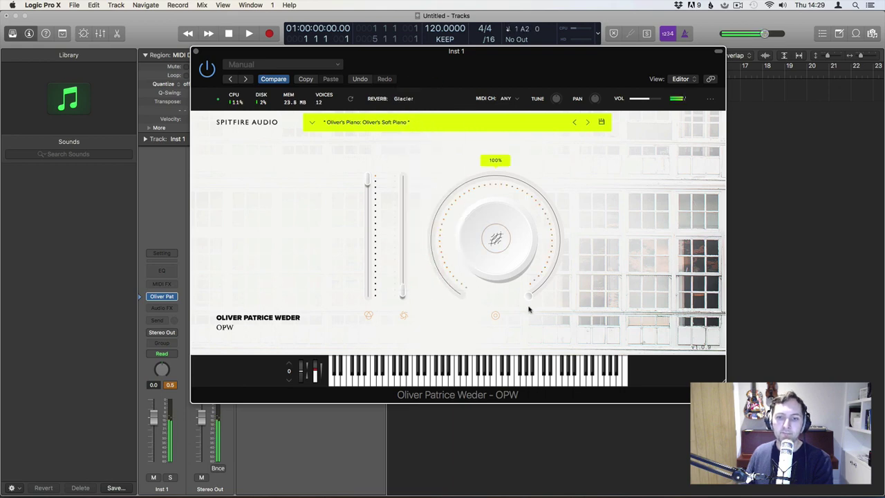
left_click_drag(402, 291, 403, 197)
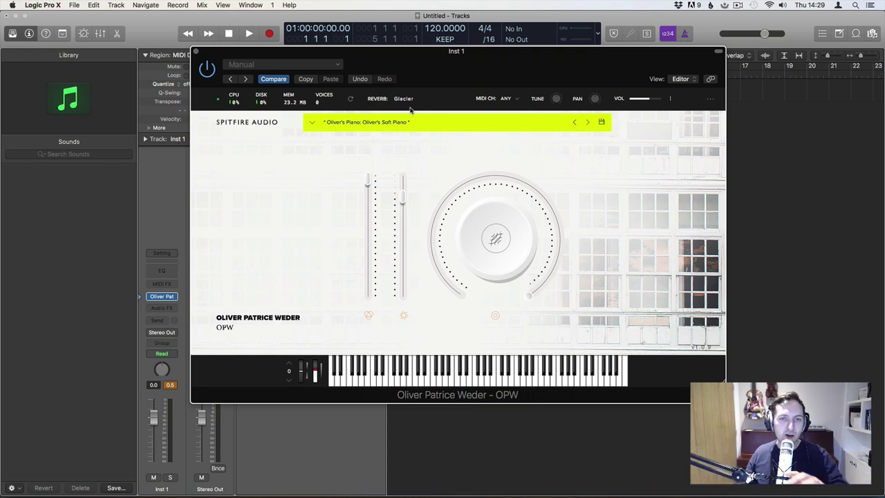
Browse the preset list through One Shots, Swells and Percussion, and load the Shooting Stars preset from Swells
left_click(376, 126)
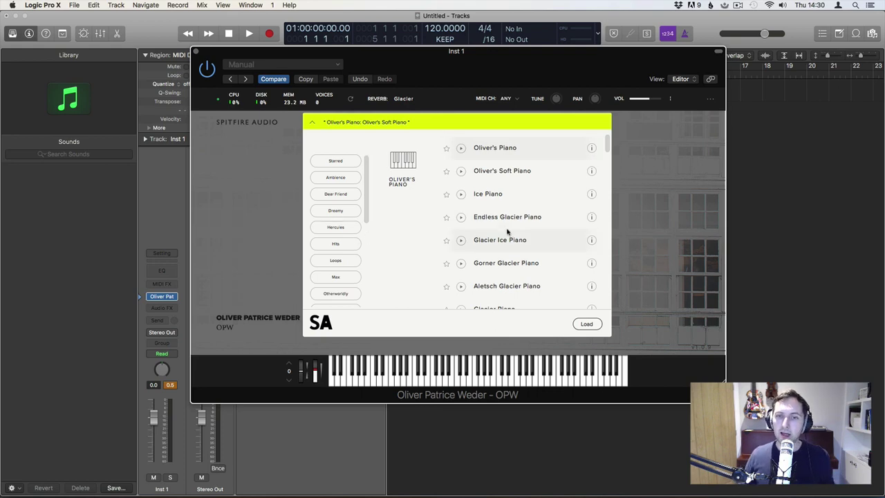
scroll(507, 233, "down", 15)
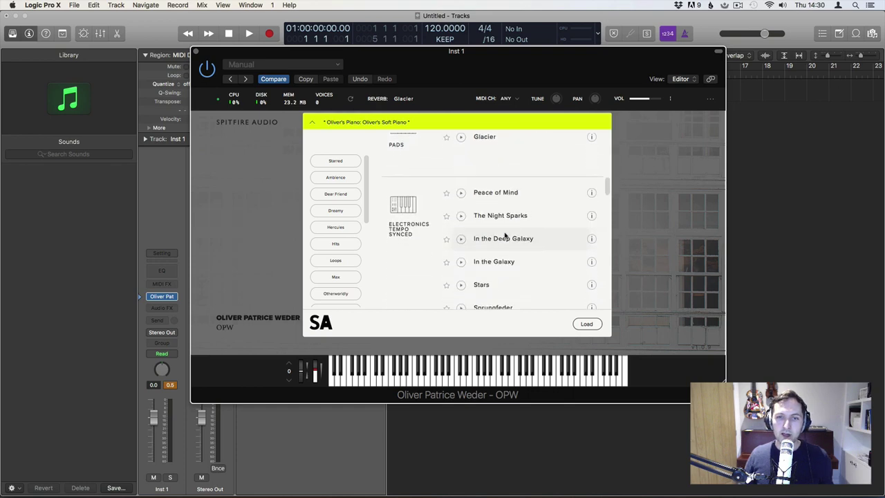
scroll(505, 237, "down", 10)
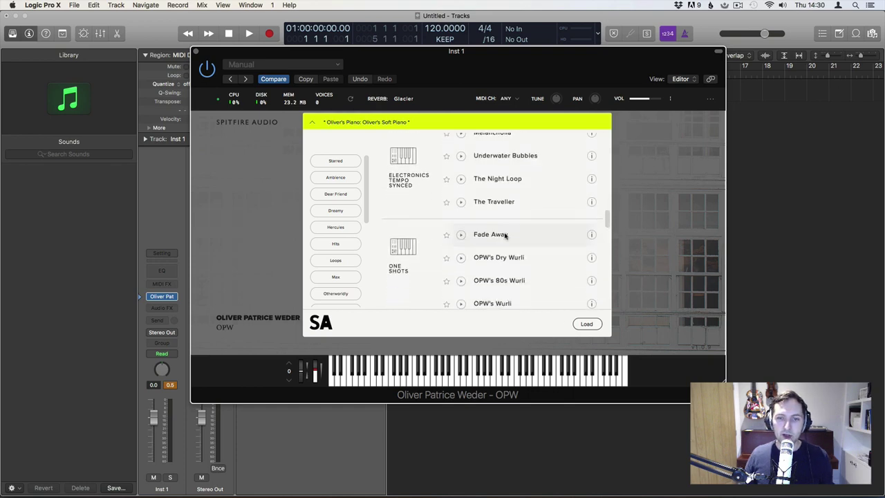
scroll(505, 236, "down", 6)
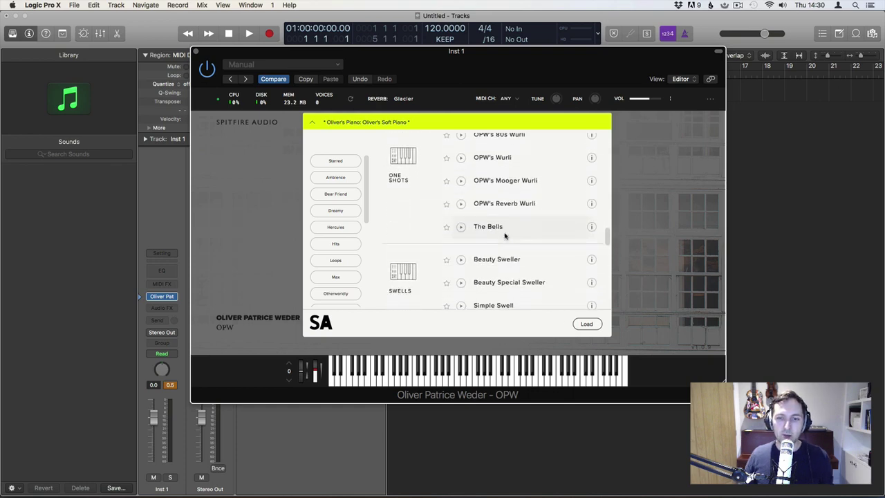
scroll(505, 236, "down", 8)
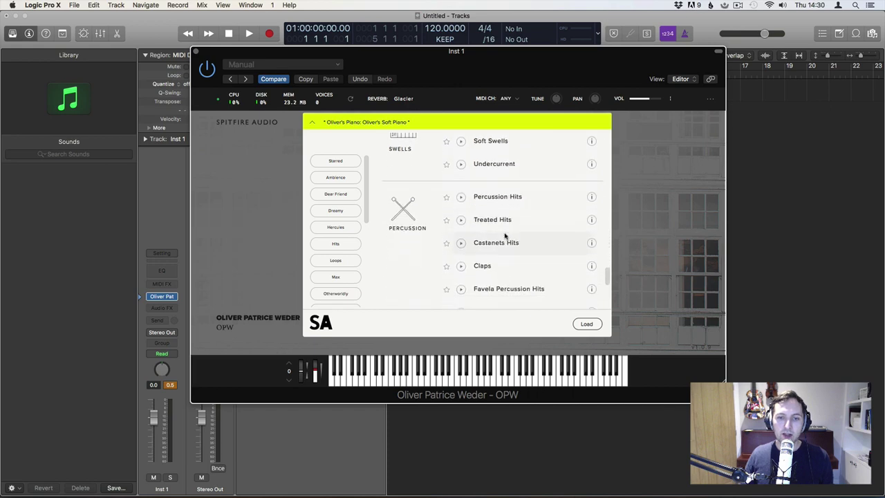
scroll(505, 235, "down", 8)
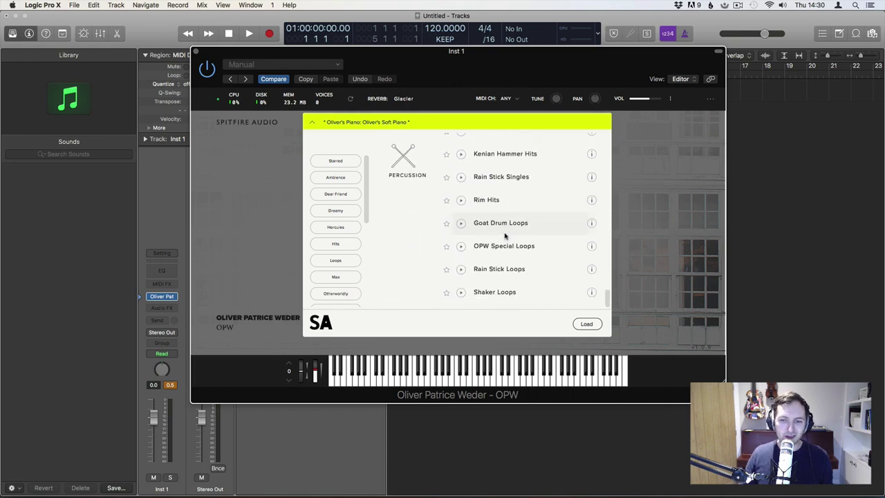
scroll(505, 236, "up", 6)
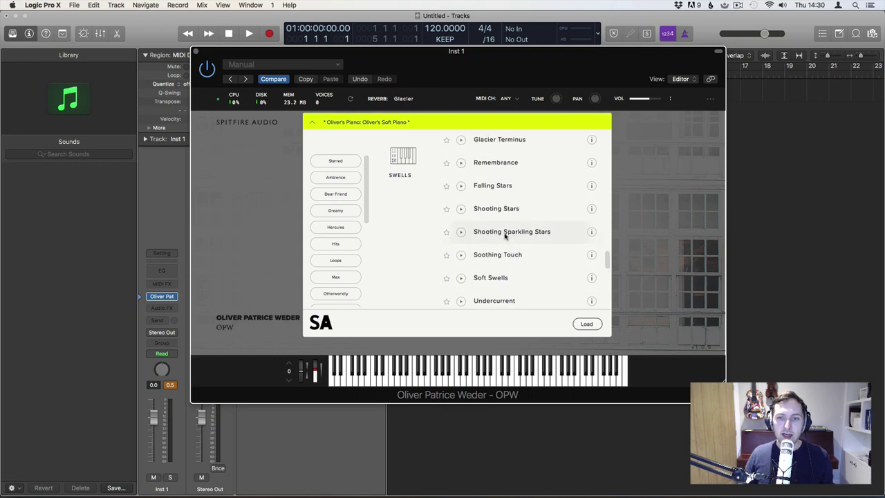
double_click(505, 212)
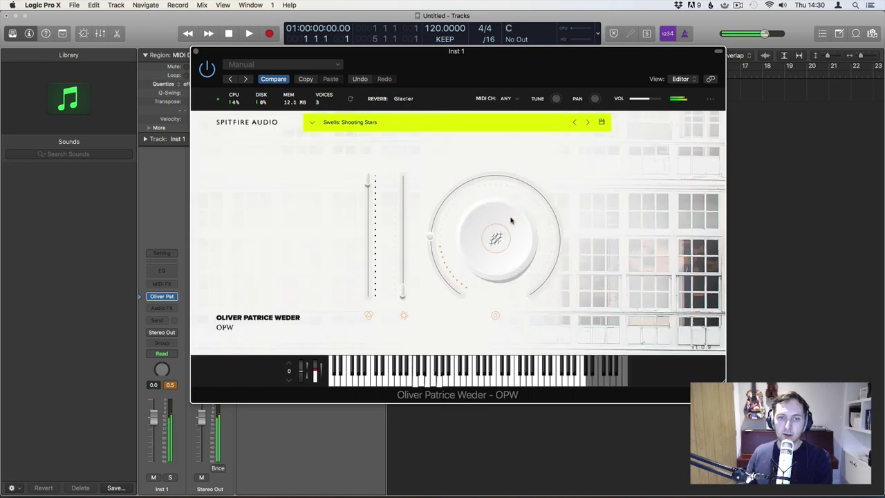
Load the Falling Stars preset from the Swells group
left_click(527, 120)
left_click(477, 120)
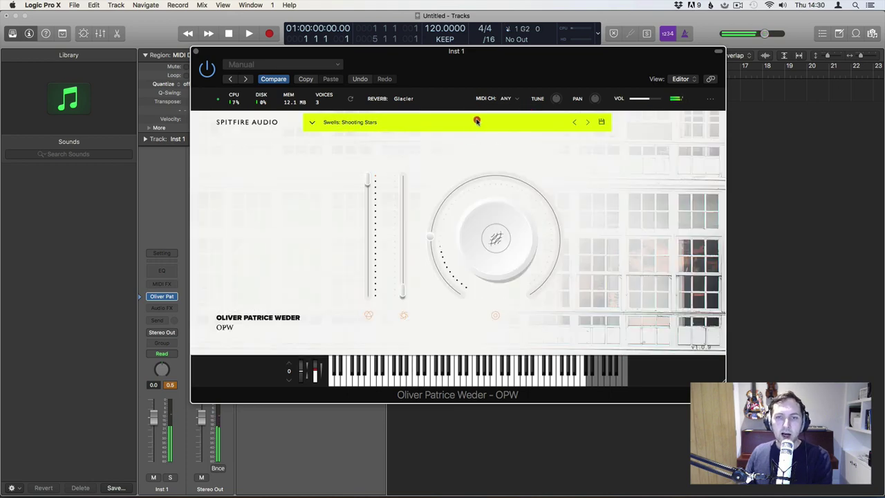
left_click(477, 120)
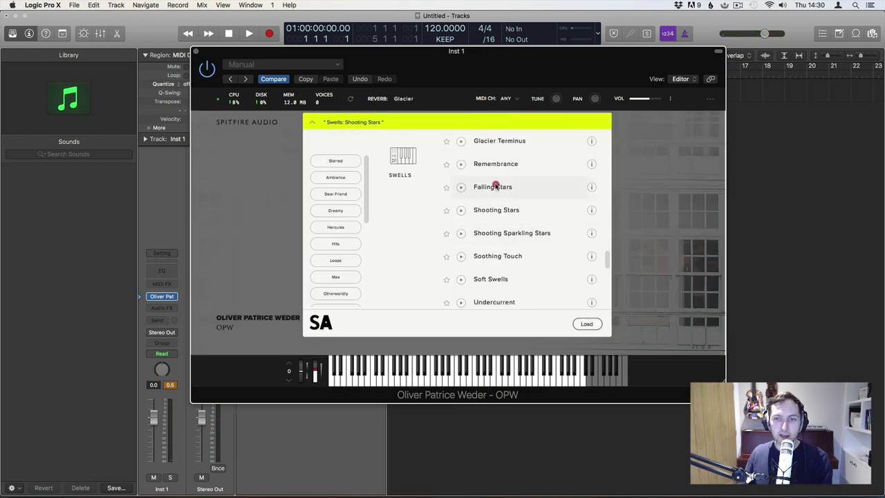
double_click(494, 185)
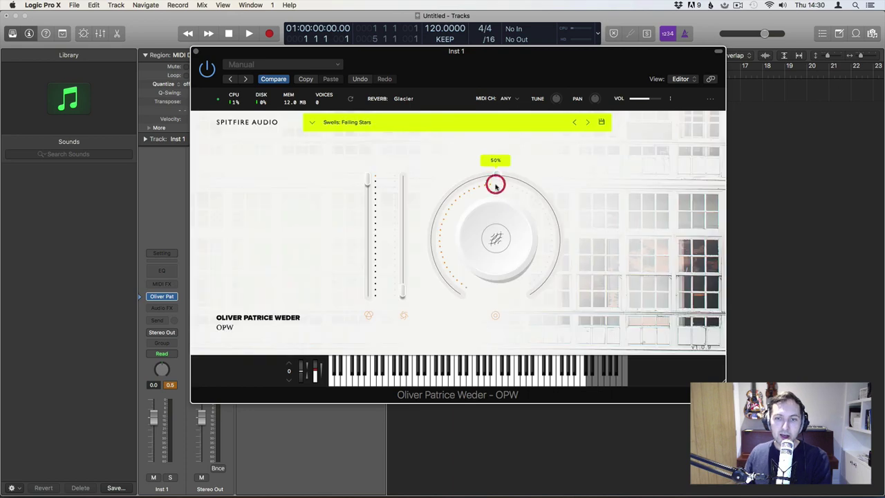
Browse the preset list from the piano presets through to Percussion and load the Percussion Hits preset
left_click(401, 128)
scroll(533, 182, "up", 10)
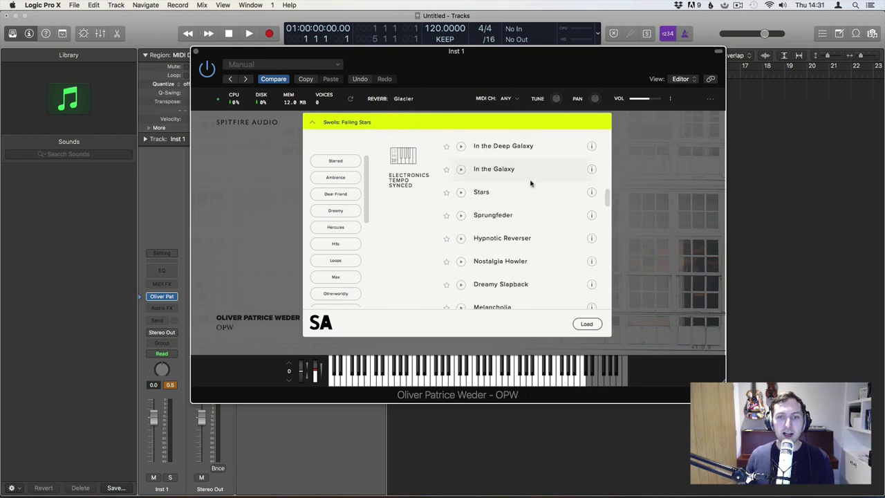
scroll(532, 181, "up", 2)
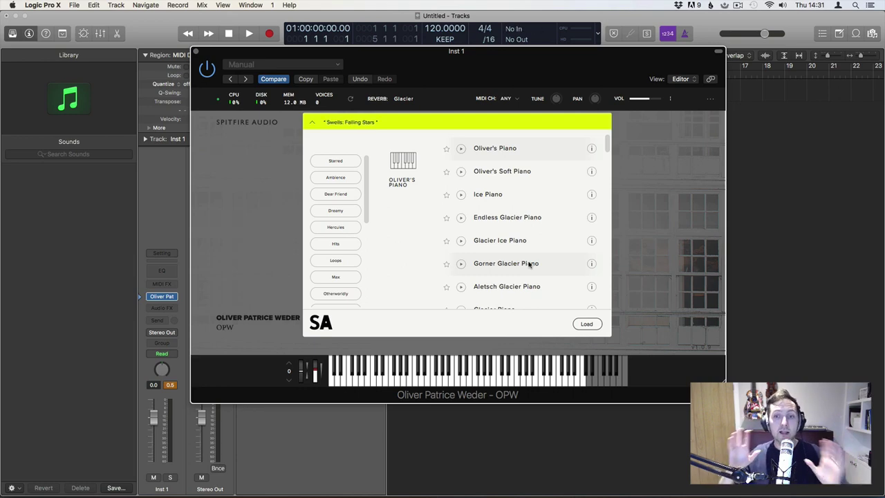
scroll(552, 209, "down", 10)
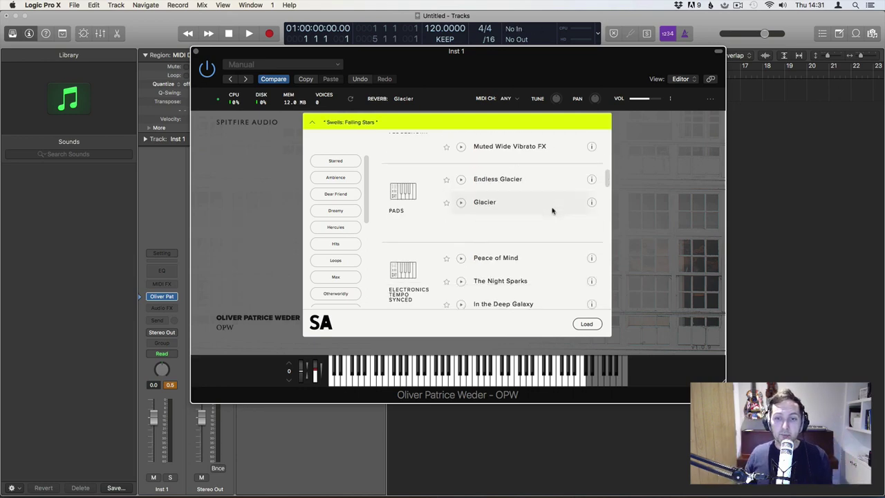
scroll(552, 210, "down", 10)
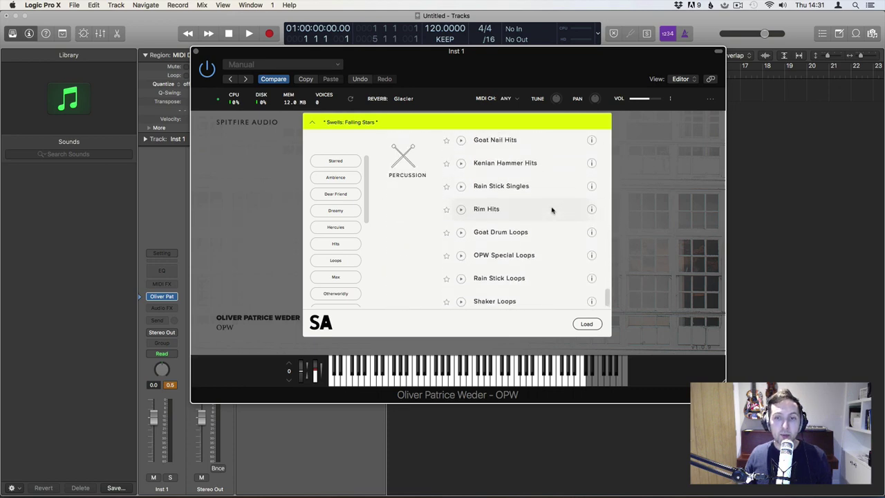
scroll(532, 201, "up", 3)
double_click(508, 185)
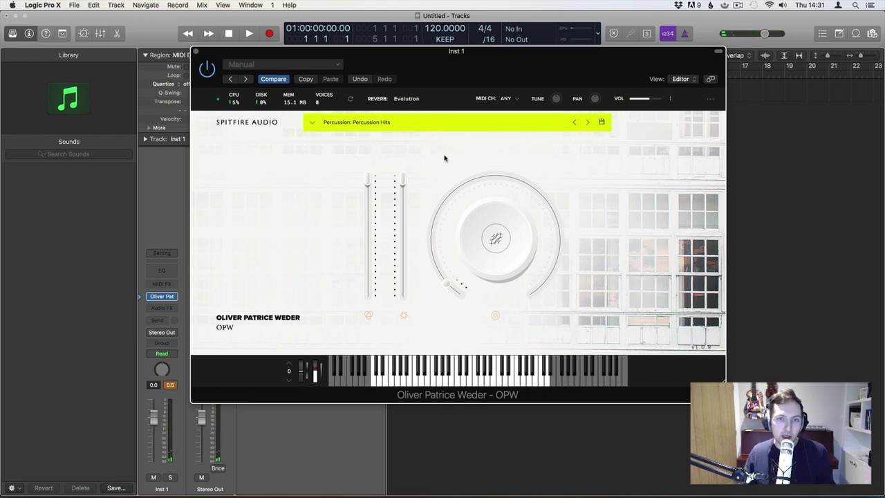
Look over the Percussion and Swells presets, and load OPW's Wurli from the One Shots group
left_click(371, 123)
scroll(553, 277, "down", 5)
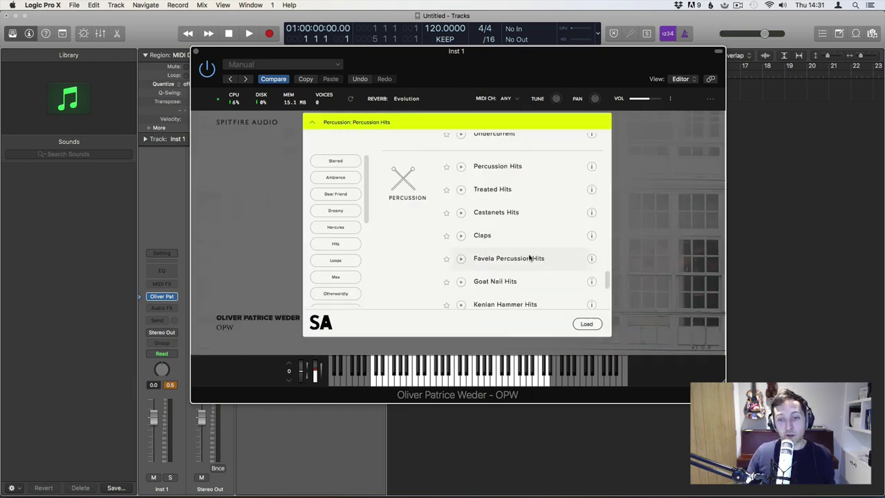
scroll(518, 249, "up", 4)
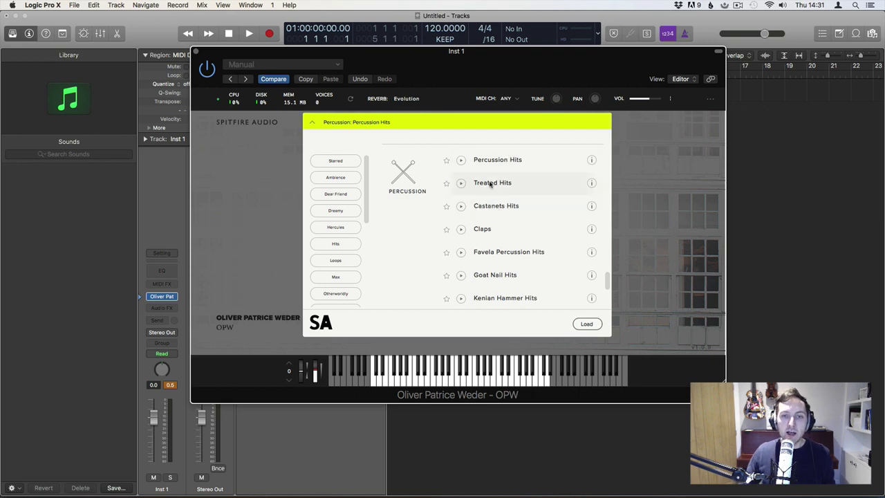
scroll(489, 184, "up", 6)
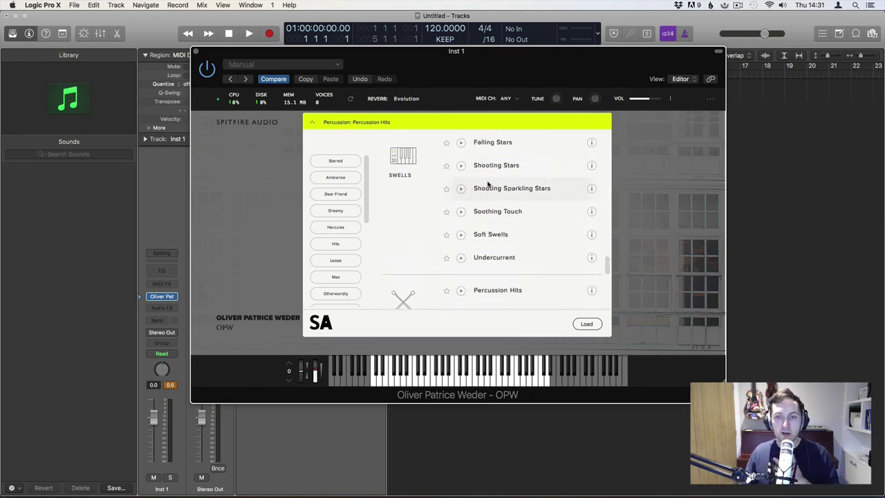
scroll(488, 183, "up", 7)
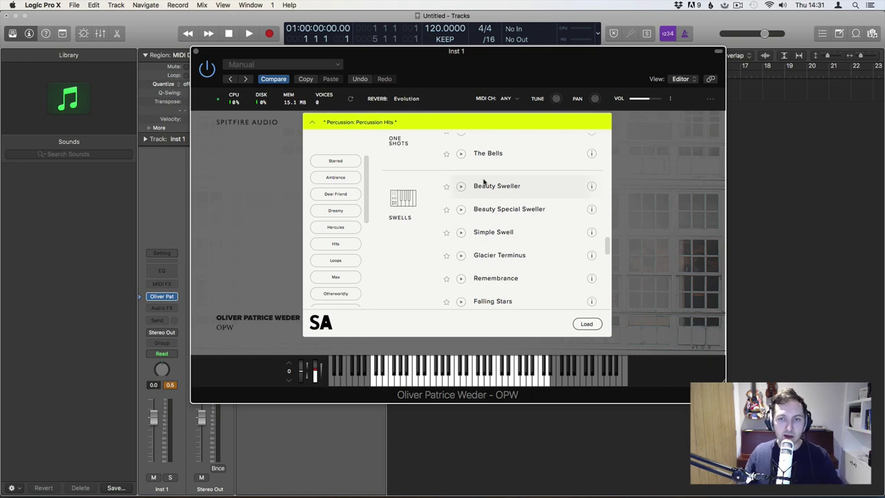
scroll(488, 184, "up", 6)
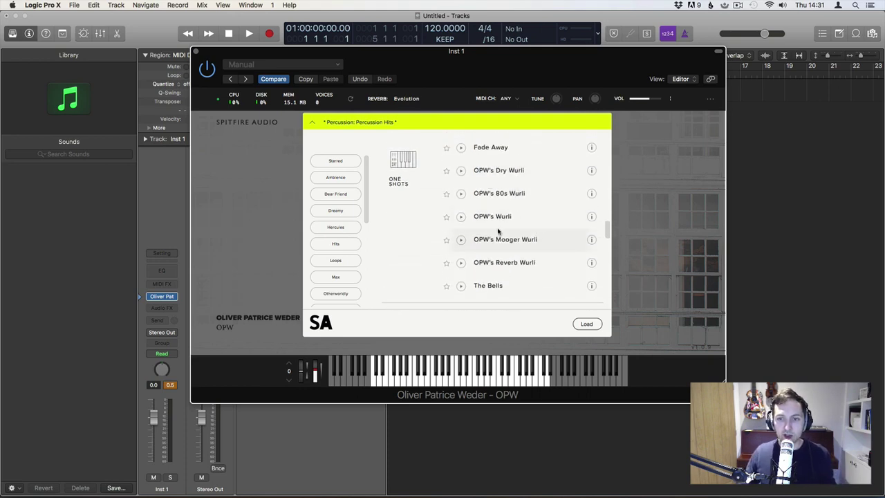
double_click(517, 218)
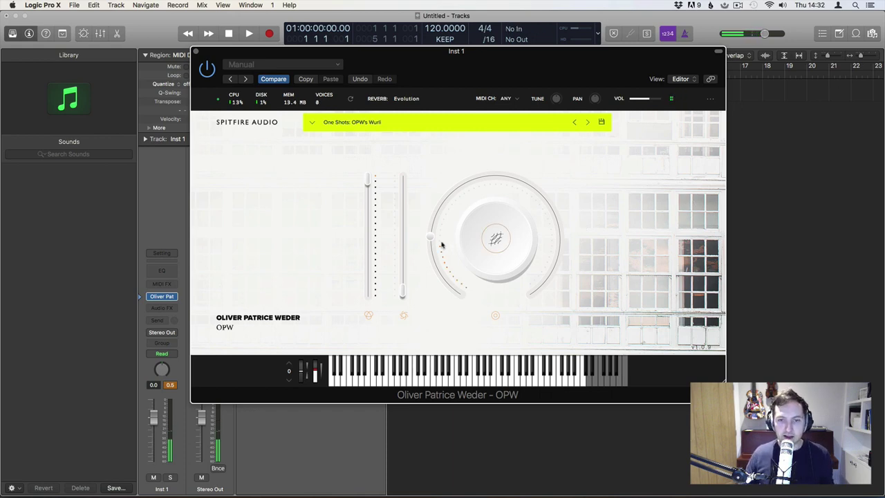
mouse_move(428, 241)
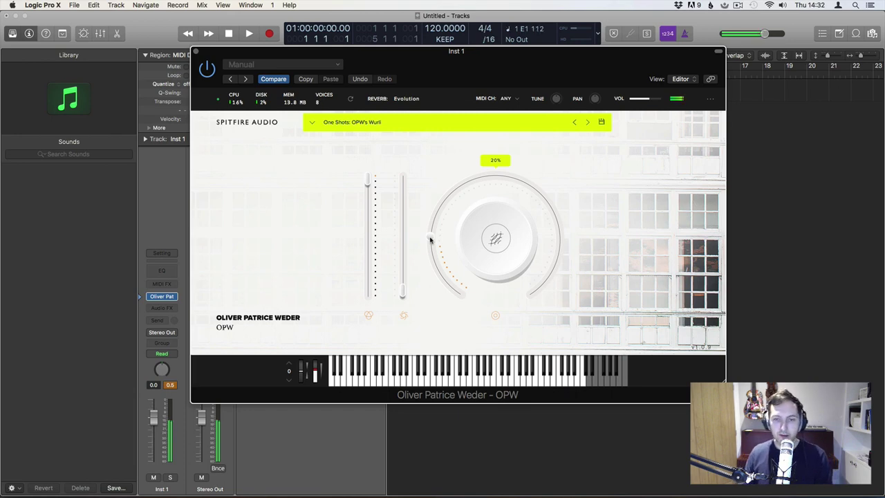
Step forward through OPW's Mooger Wurli, OPW's Reverb Wurli and The Bells, and return to OPW's Mooger Wurli
left_click(589, 124)
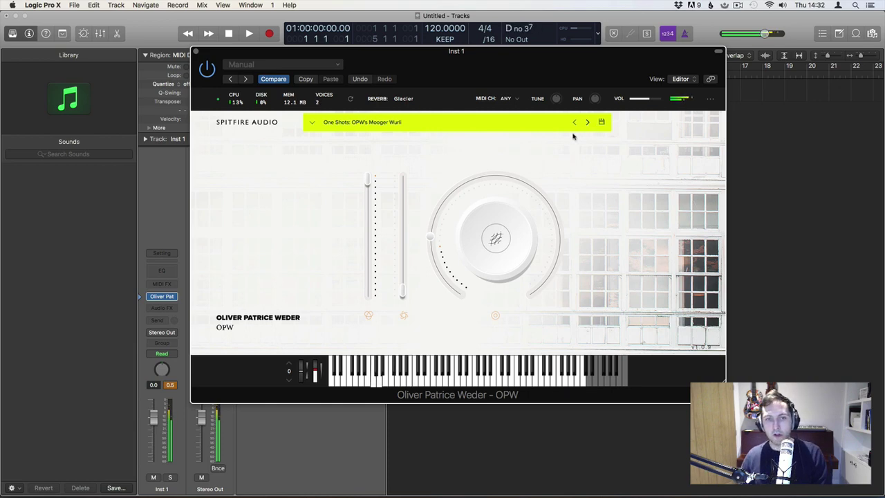
left_click(584, 123)
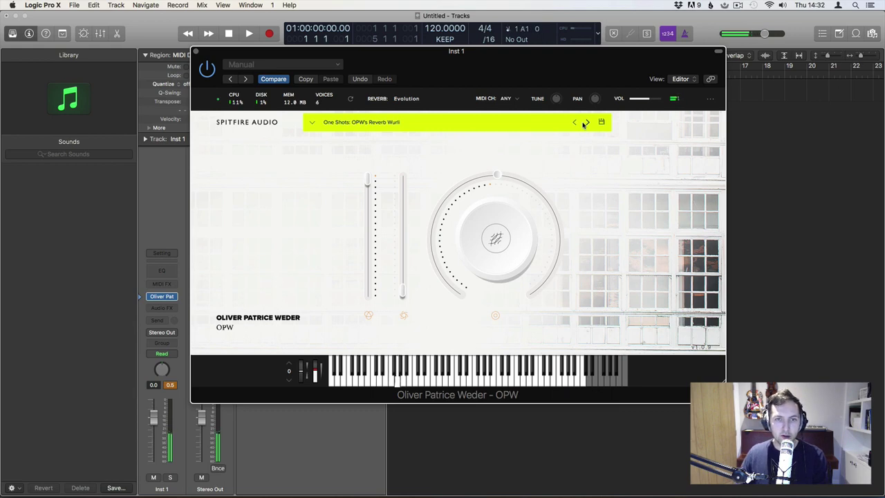
left_click(584, 123)
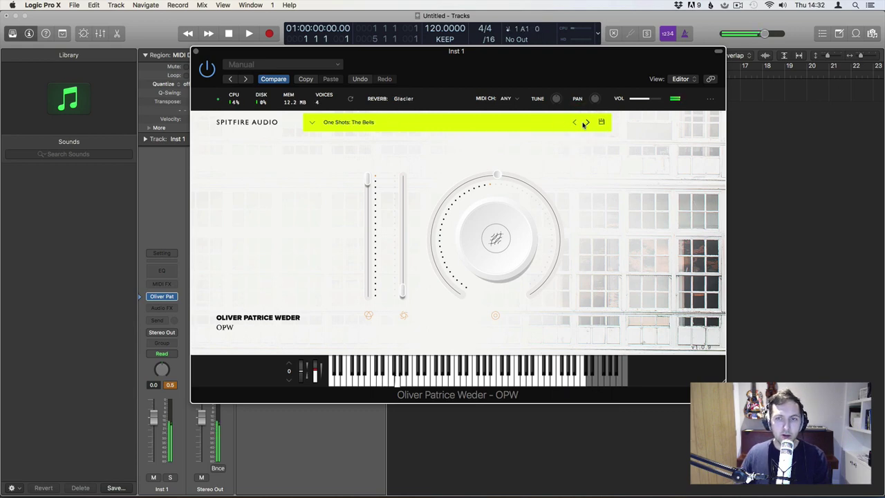
left_click(573, 123)
left_click(573, 123)
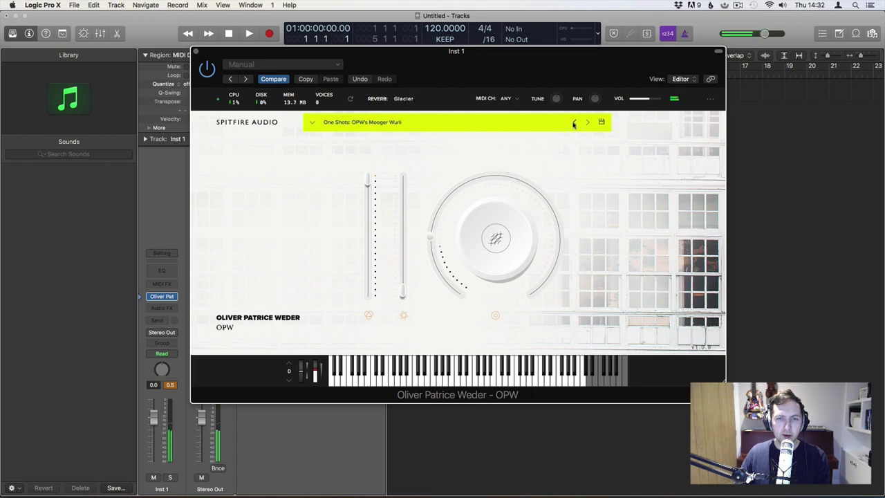
Turn the Mooger Wurli's large dial down to its minimum, and lower the first vertical slider before raising it back to its maximum
left_click_drag(447, 233, 538, 409)
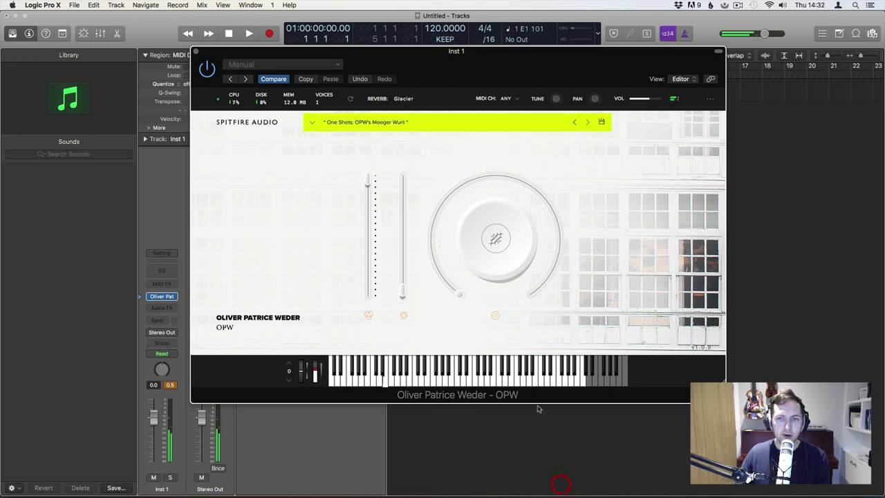
left_click_drag(380, 218, 385, 258)
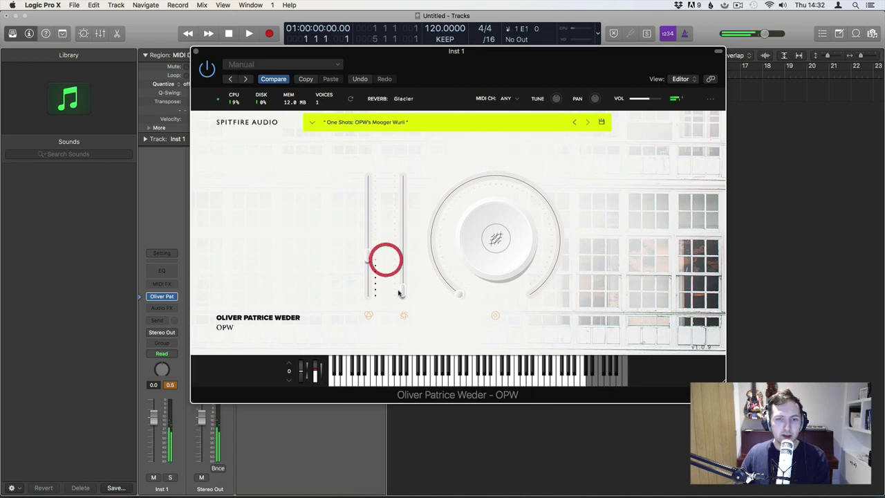
left_click_drag(401, 290, 416, 316)
left_click_drag(368, 257, 395, 64)
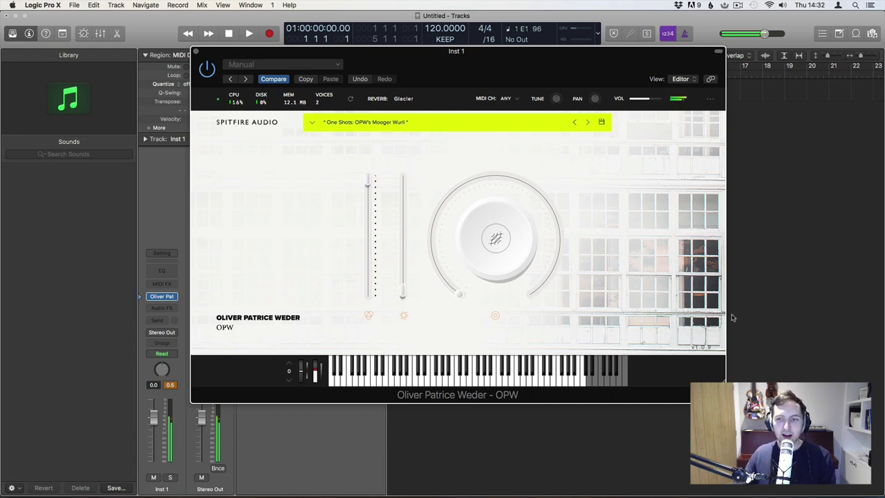
Assign Reverb to the Mooger Wurli's large dial and set it to roughly a quarter of its range
left_click(493, 237)
left_click(610, 220)
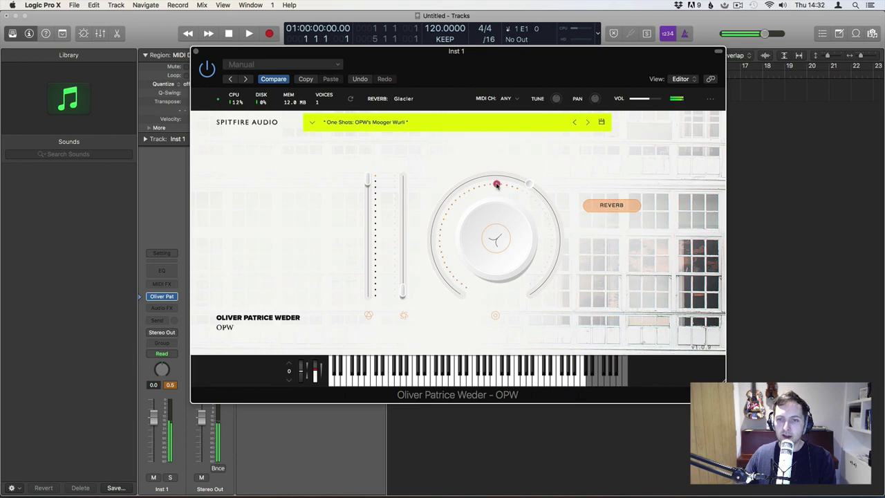
left_click_drag(496, 185, 434, 230)
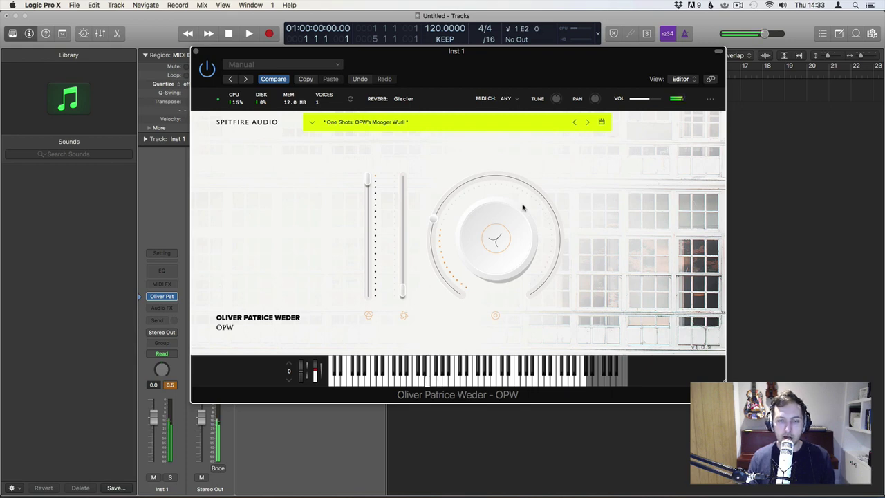
Return to the OPW's Wurli preset and set its large dial to 9%
left_click(572, 124)
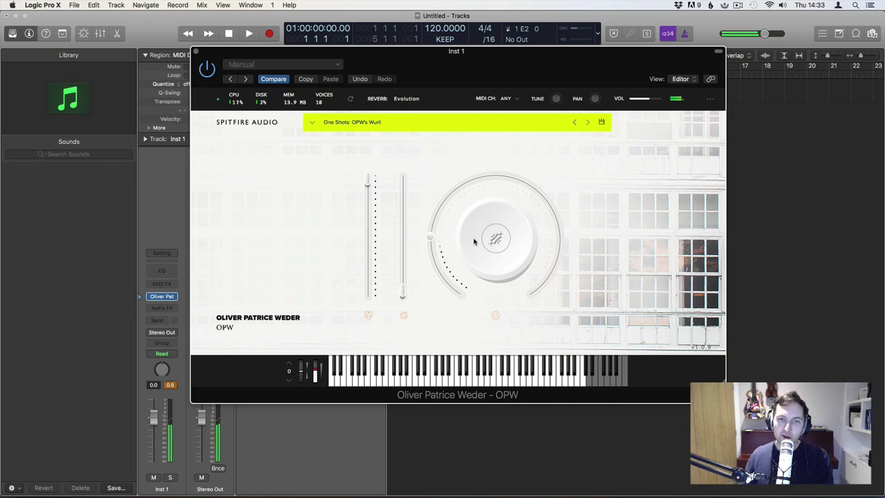
left_click_drag(433, 233, 449, 258)
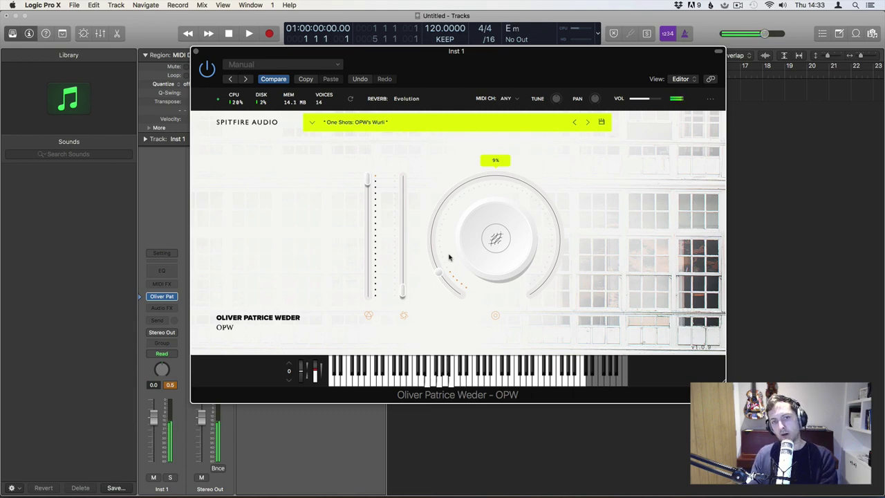
Load the OPW's Dry Wurli preset from the One Shots group
left_click(339, 125)
left_click(505, 209)
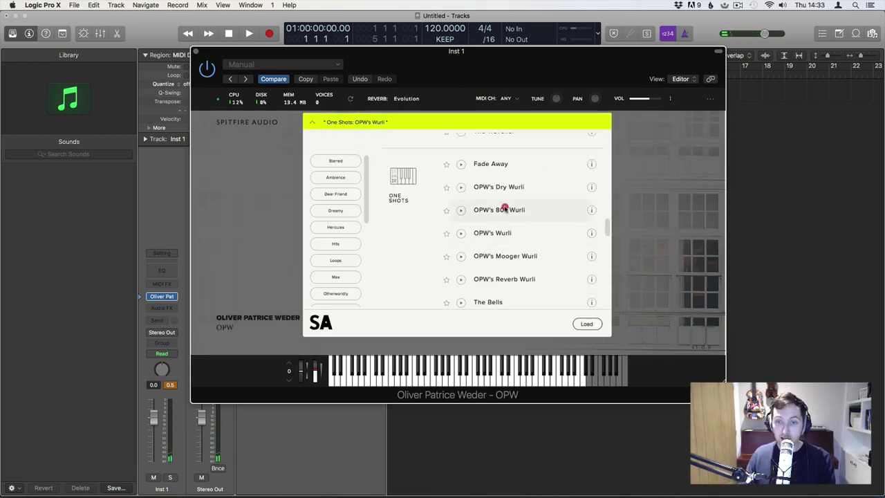
double_click(513, 187)
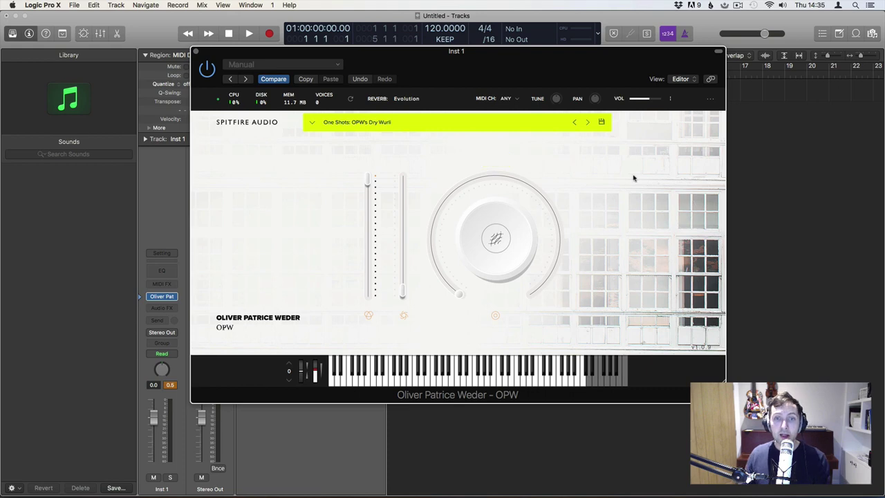
Browse the Flugelhorn, Electronics Tempo Synced and One Shots presets, and load Endless Glacier from the Pads group
left_click(403, 123)
scroll(484, 168, "down", 3)
scroll(492, 169, "up", 10)
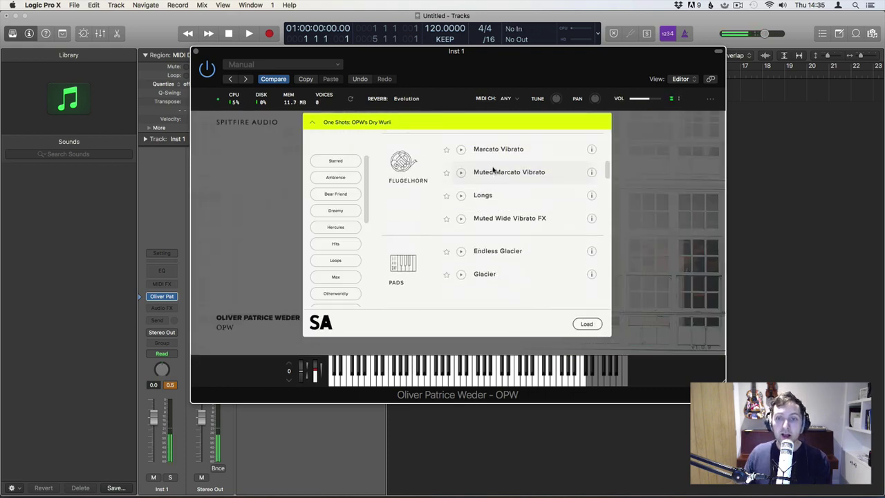
scroll(495, 171, "down", 7)
scroll(496, 171, "down", 8)
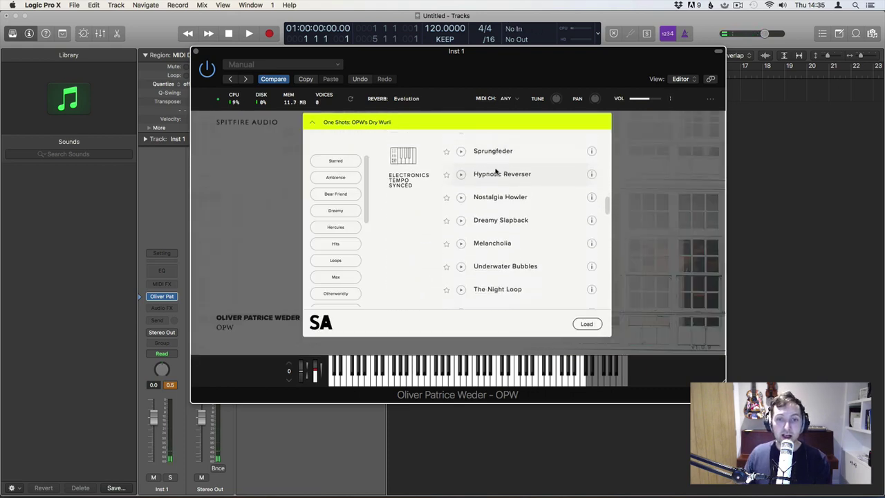
scroll(495, 172, "down", 5)
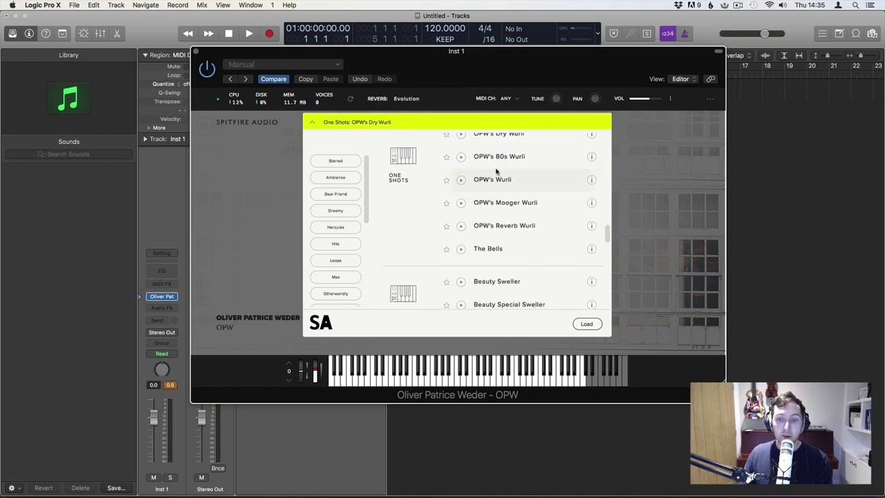
scroll(496, 172, "up", 3)
scroll(496, 172, "up", 10)
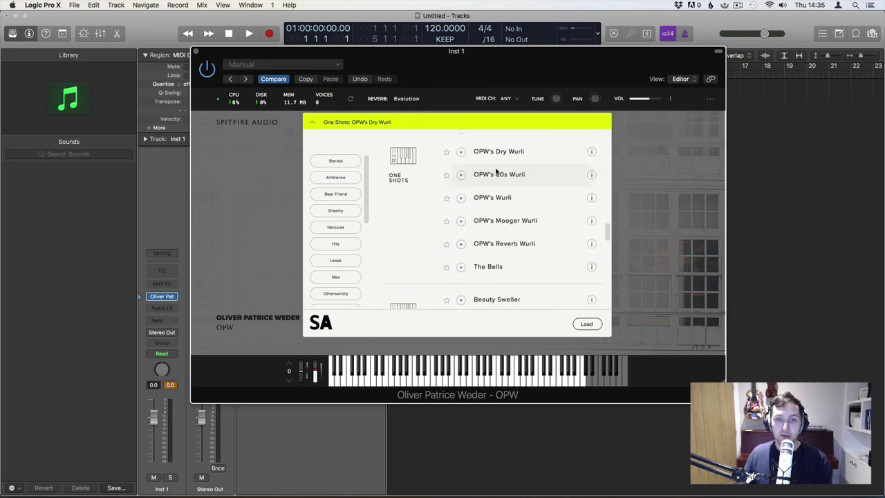
scroll(495, 171, "up", 3)
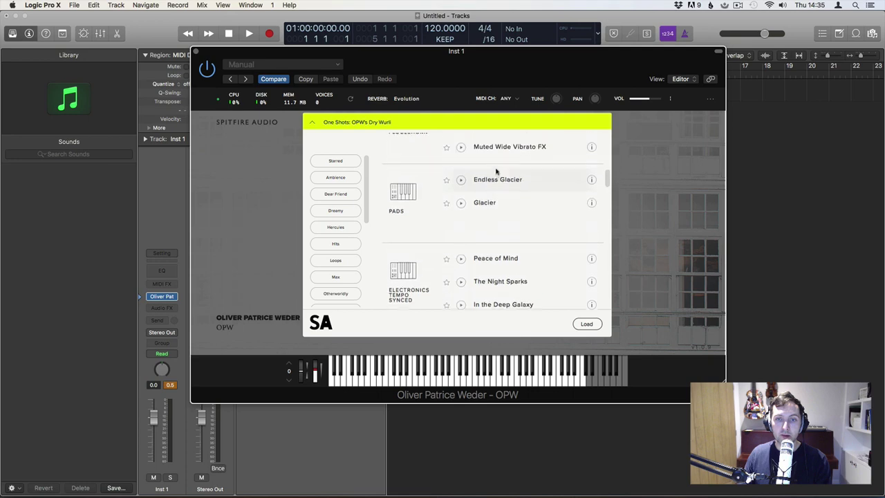
double_click(495, 181)
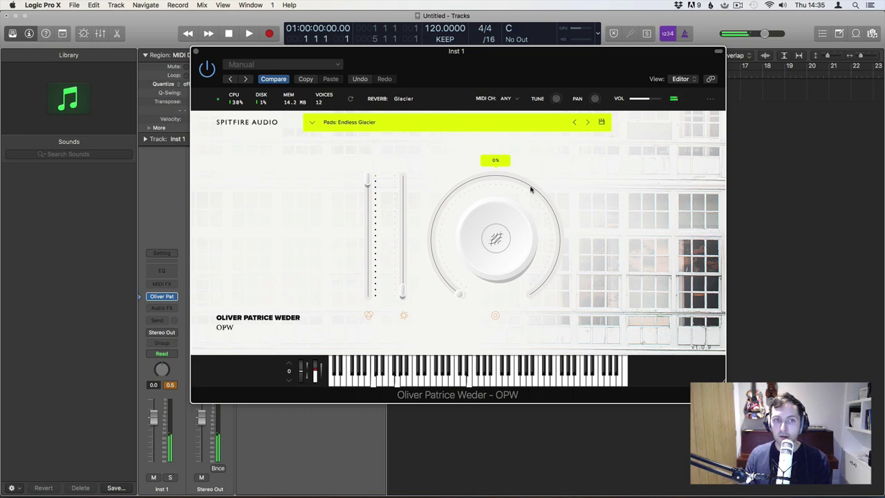
Load the Oliver's Soft Piano preset from the Oliver's Piano group and adjust its second slider
left_click(459, 122)
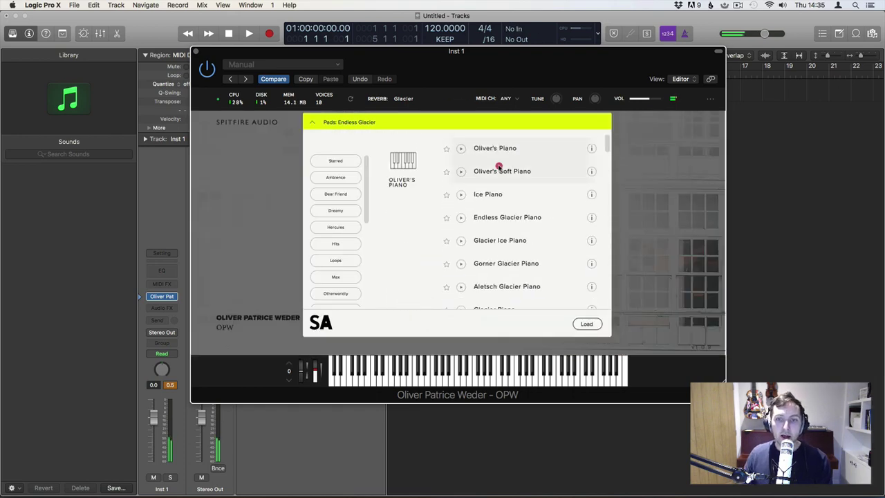
double_click(497, 170)
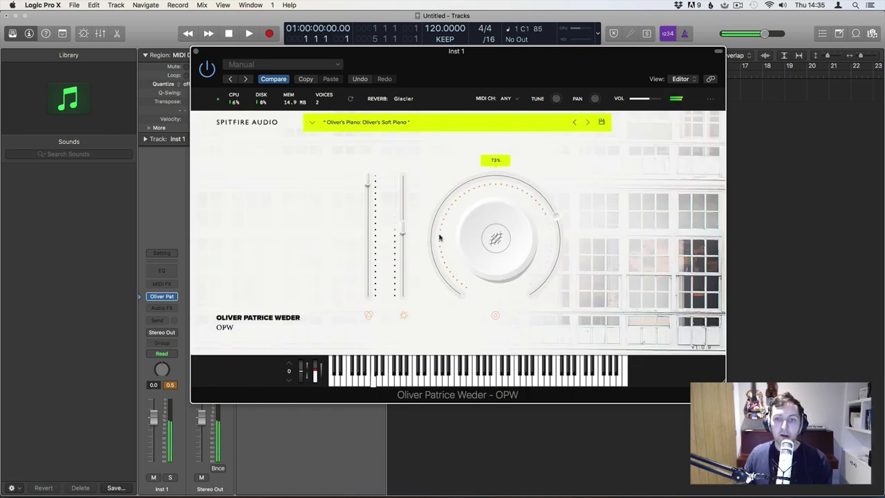
left_click_drag(403, 227, 405, 197)
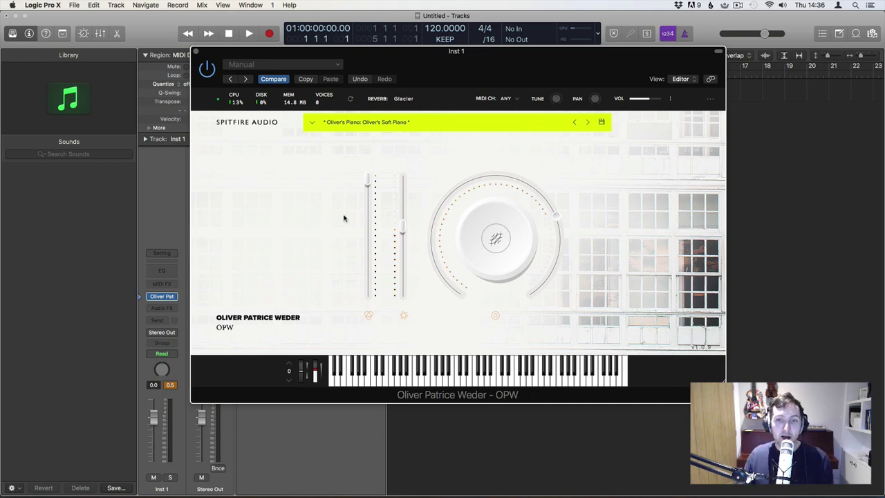
Examine the OPW's reverb choices and its voice, preload, stream buffer and master tuning settings, repositioning the instrument window for a clearer view
mouse_move(523, 174)
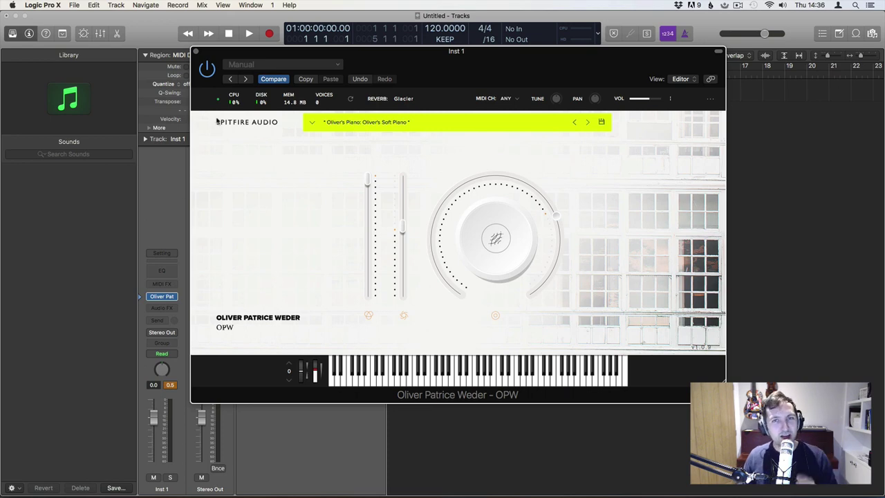
left_click_drag(217, 51, 261, 73)
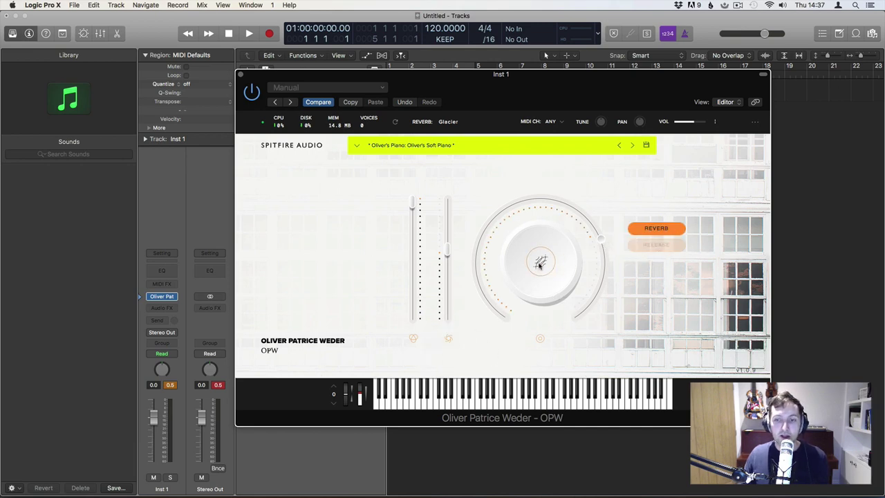
left_click(460, 121)
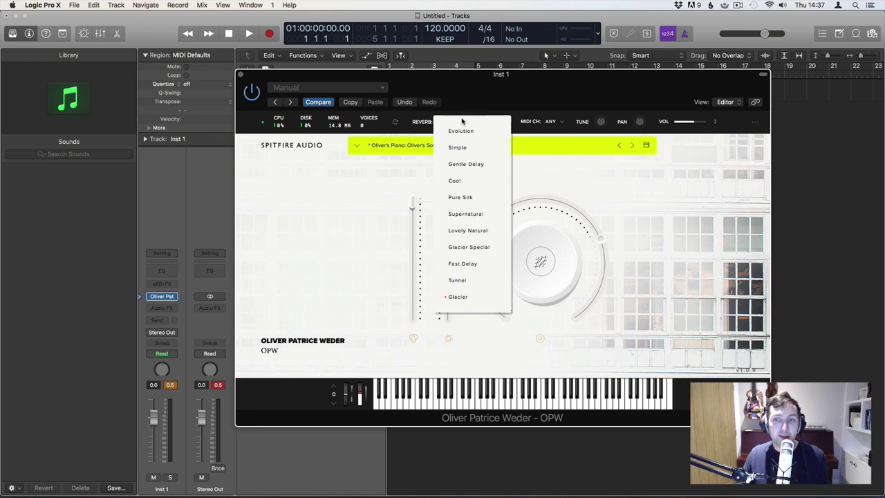
left_click(430, 123)
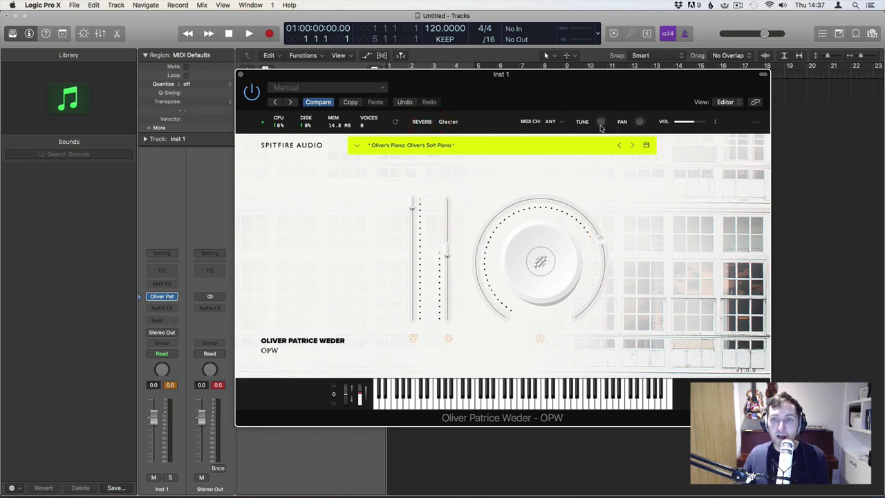
left_click(755, 123)
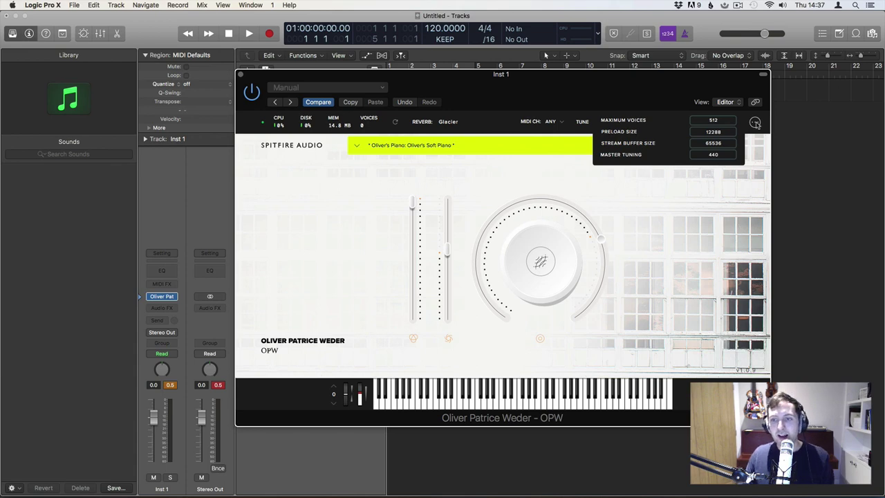
left_click(756, 122)
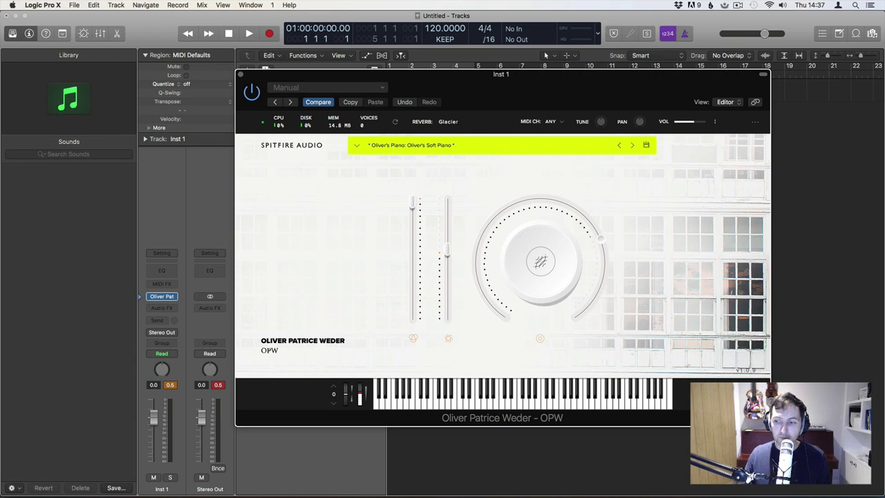
Shrink the OPW instrument window to about two thirds of its size and reposition it over the channel strips
left_click_drag(766, 405, 525, 306)
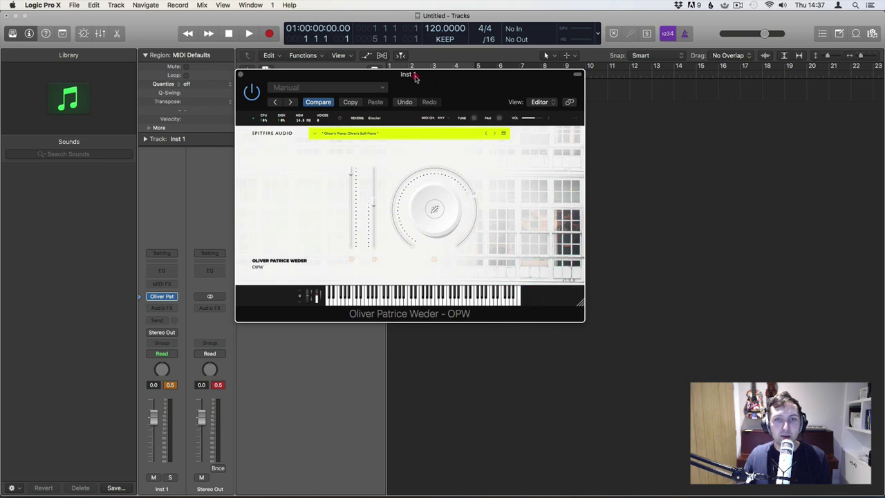
left_click_drag(412, 74, 328, 62)
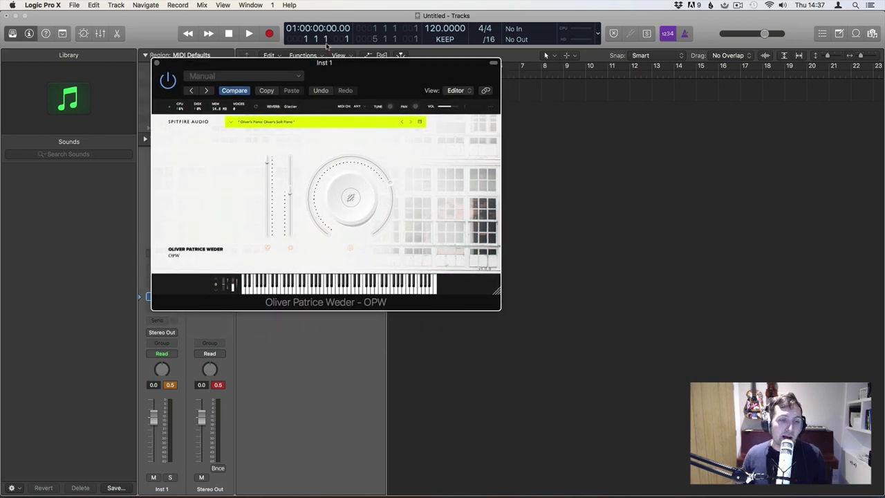